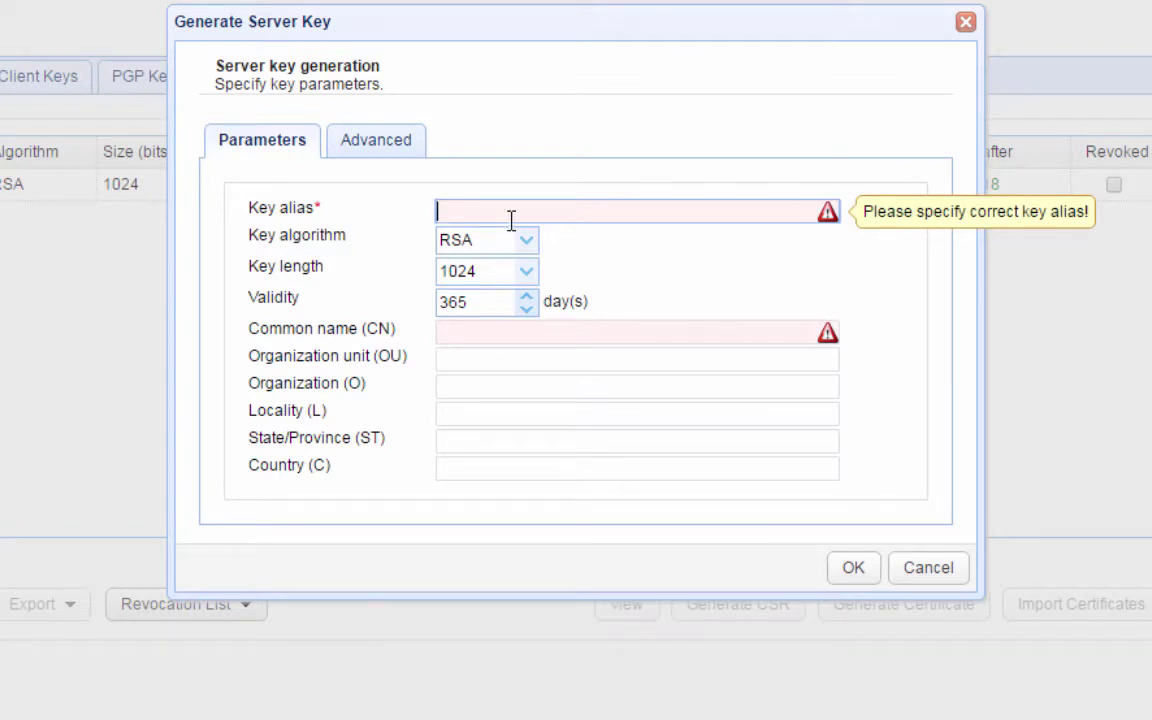
# - Name the new server key your_server_key, keeping RSA with a 1024-bit key length
pyautogui.write('your_serv')
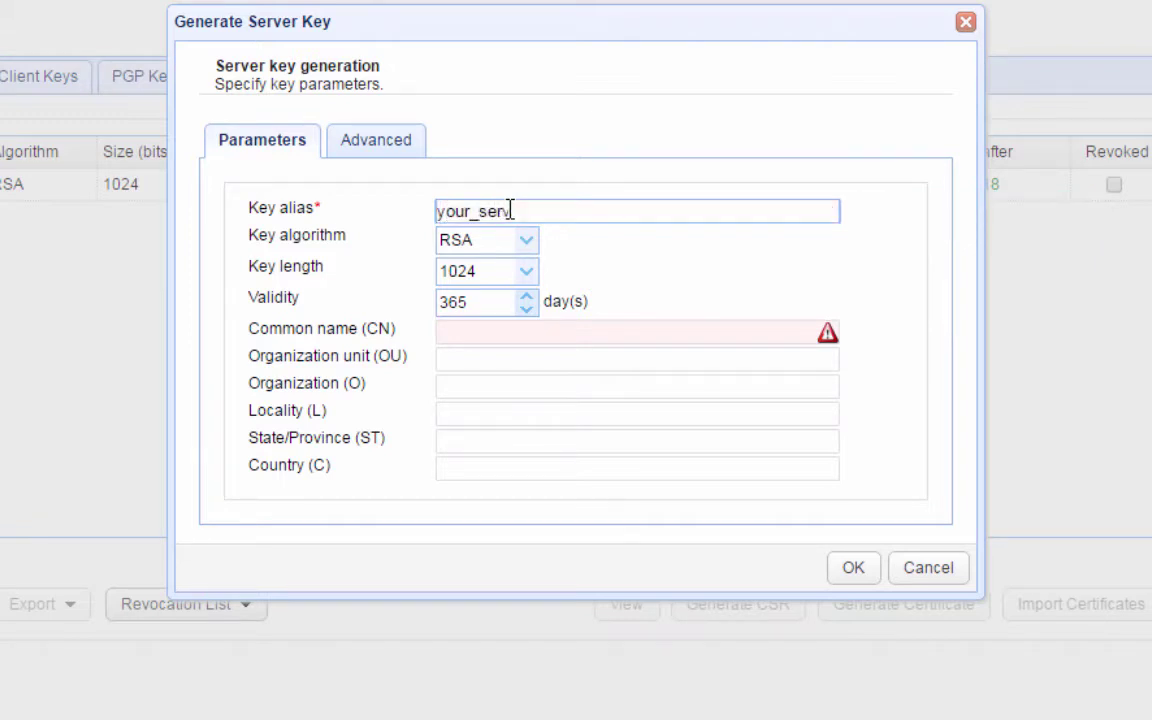
pyautogui.write('er_key')
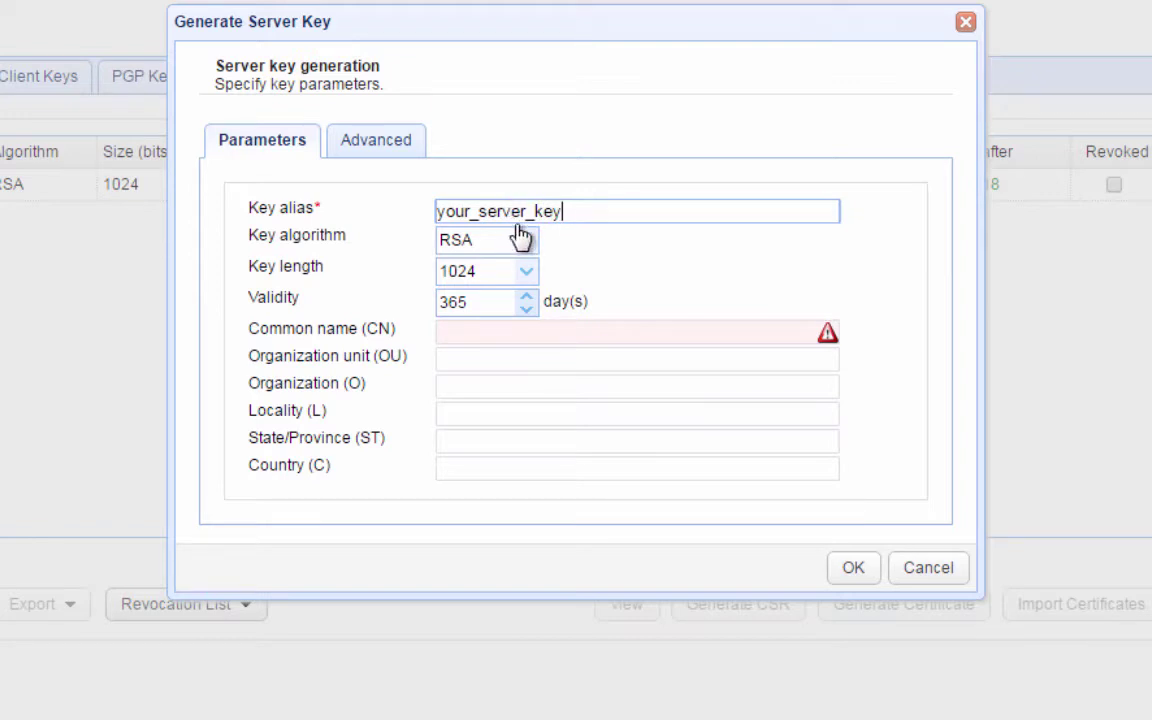
pyautogui.click(526, 241)
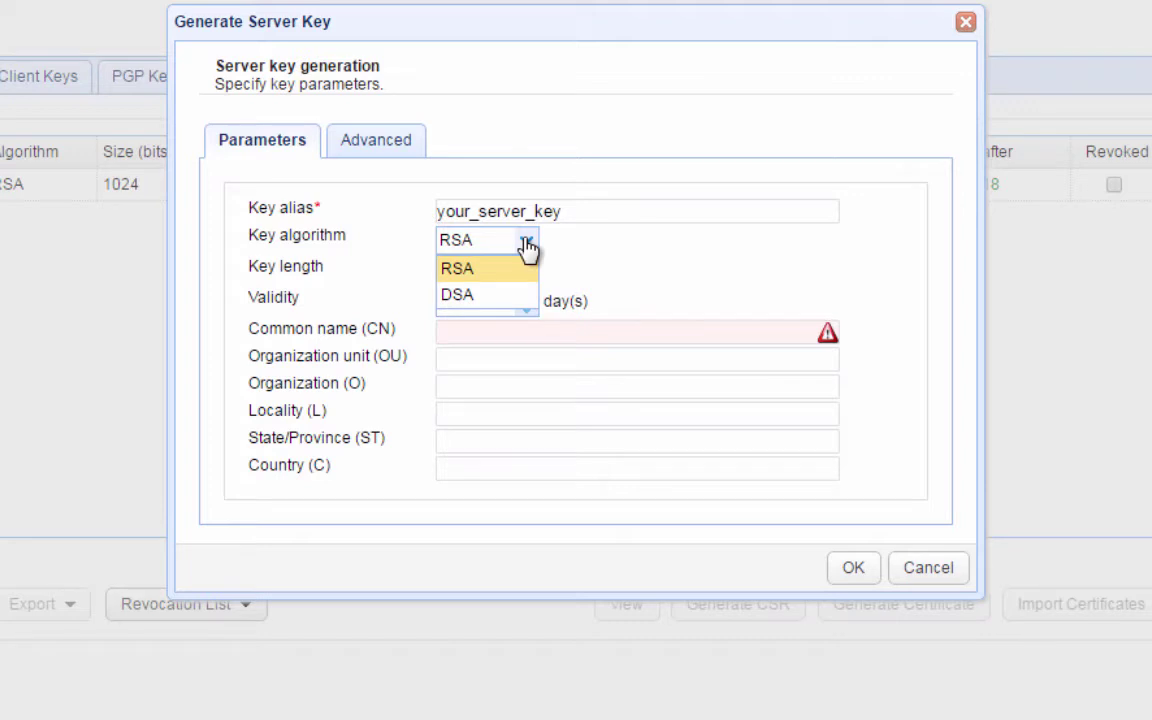
pyautogui.click(527, 245)
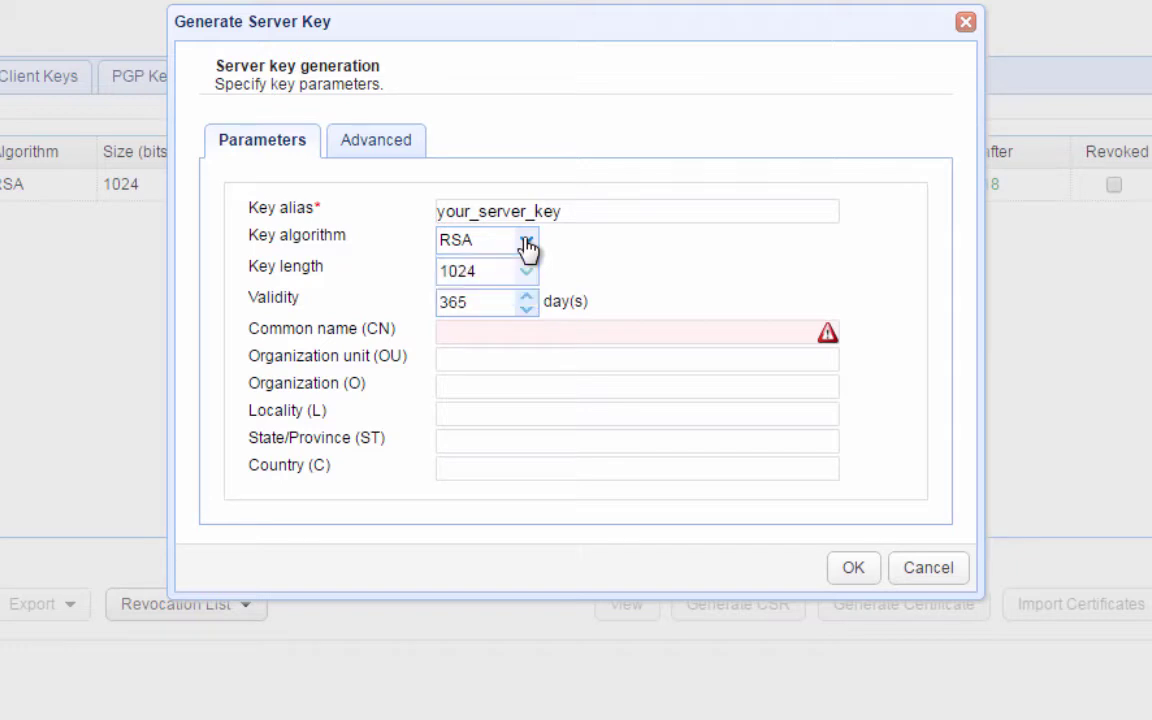
pyautogui.click(527, 276)
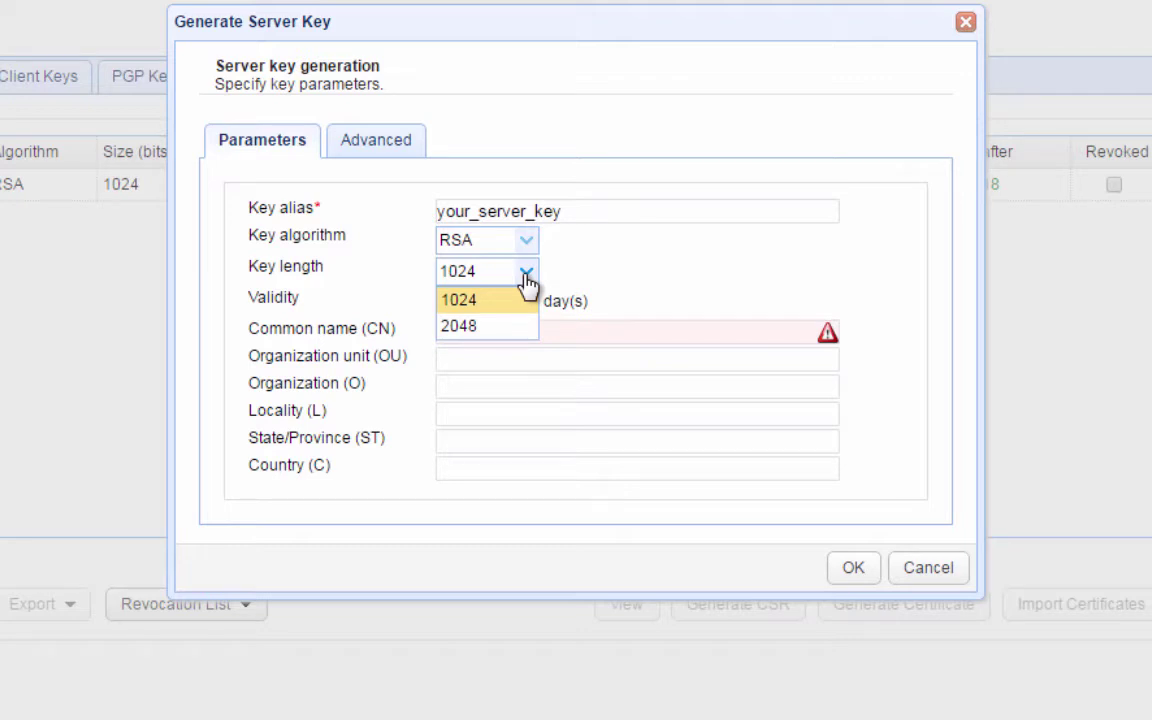
pyautogui.click(527, 276)
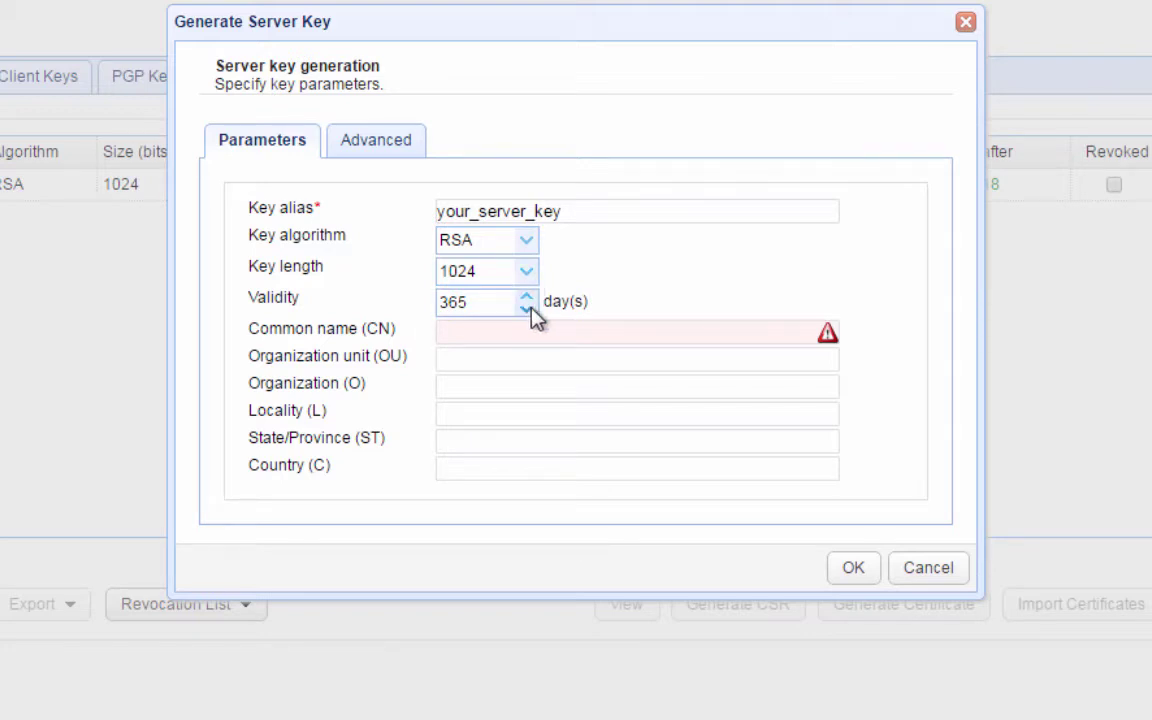
# - Enter certificate details sftp.jscape.com, Security, JSCAPE, Miami, FL, US and generate the key
pyautogui.click(494, 330)
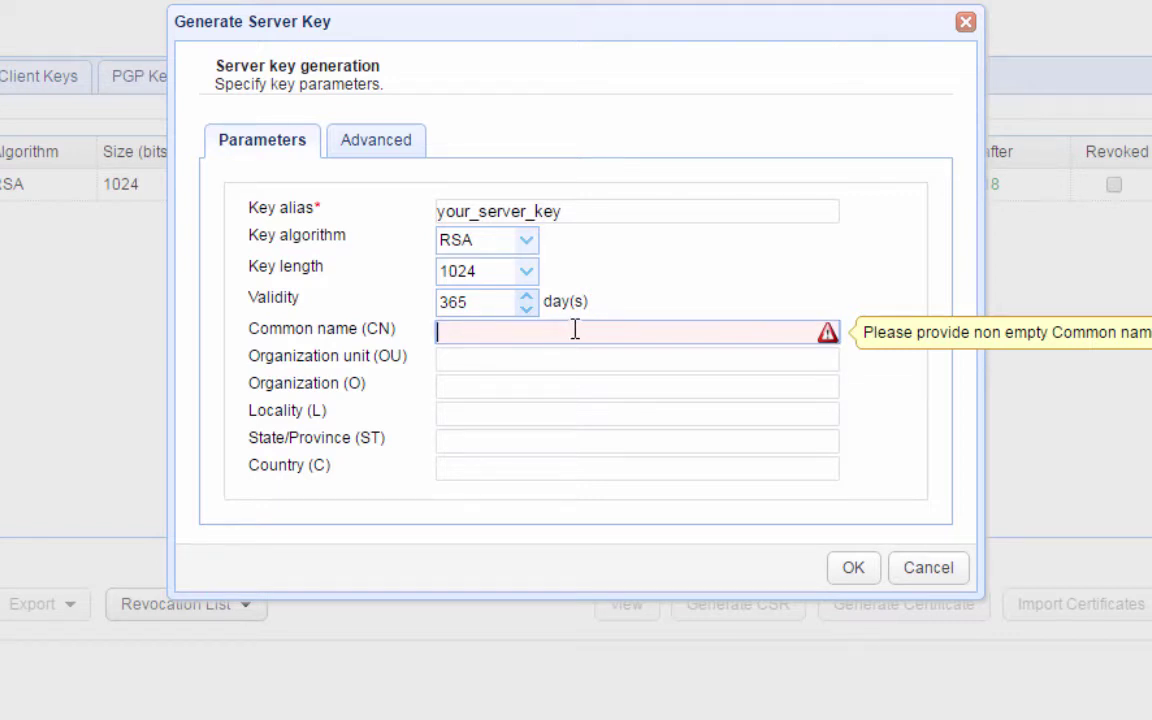
pyautogui.write('sftp.jscape.com')
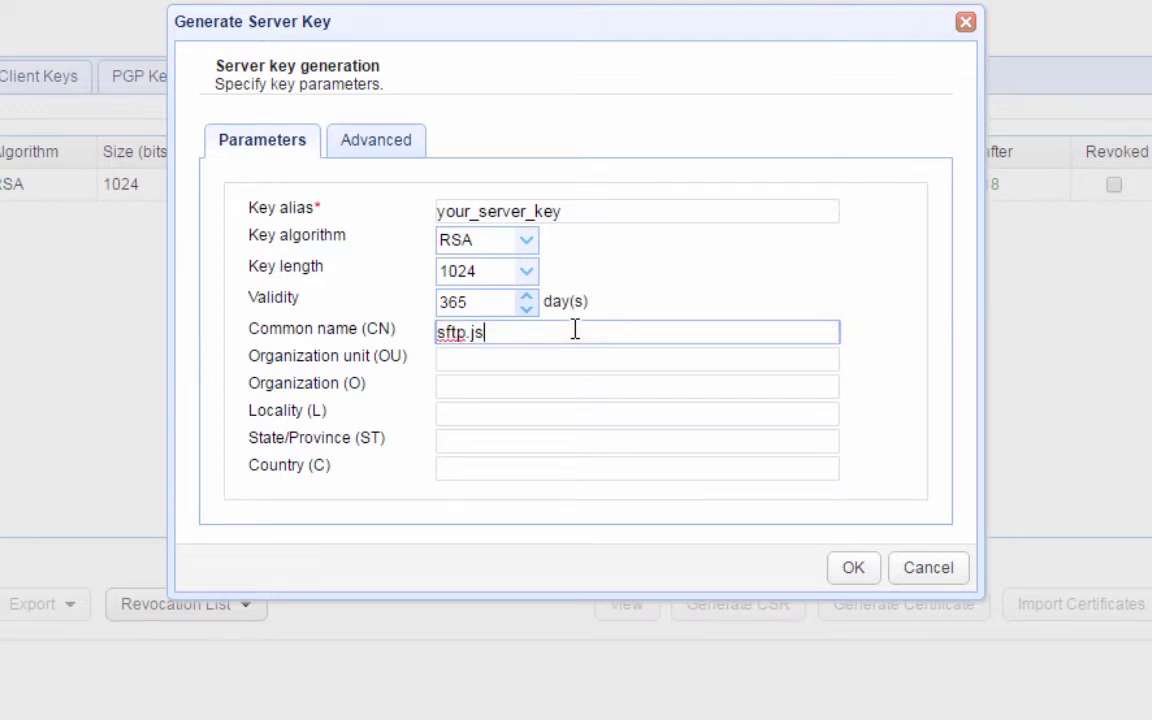
pyautogui.click(460, 365)
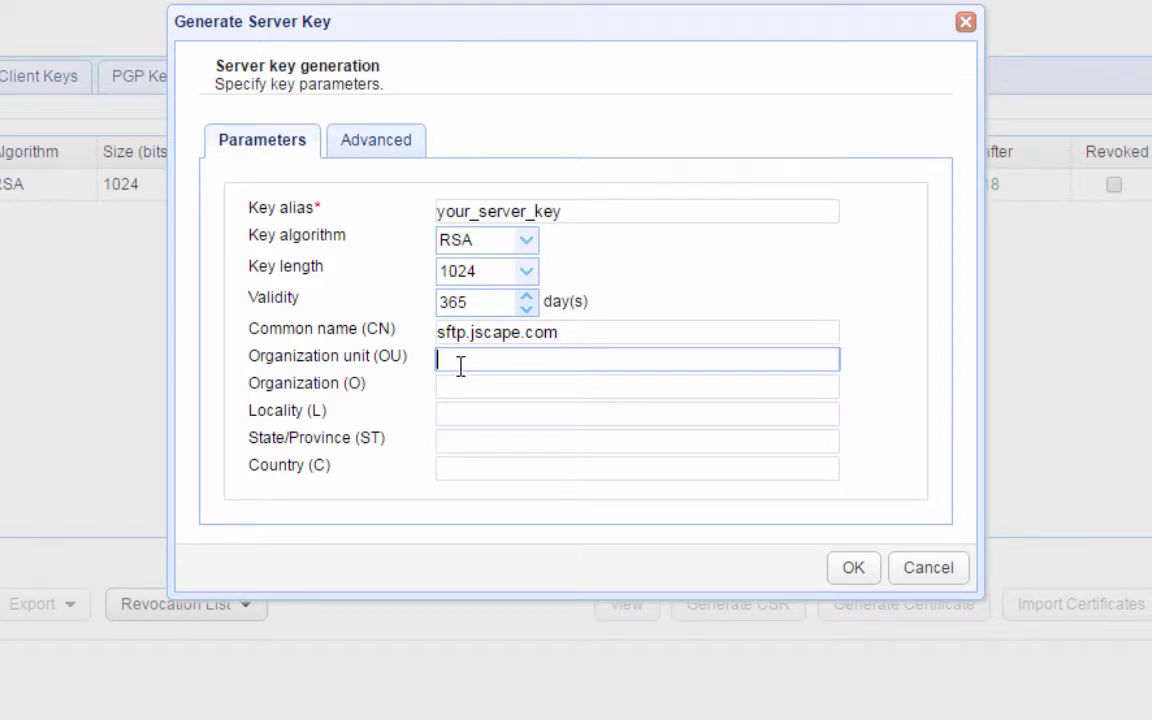
pyautogui.write('Security')
pyautogui.click(452, 393)
pyautogui.write('JSCAPE')
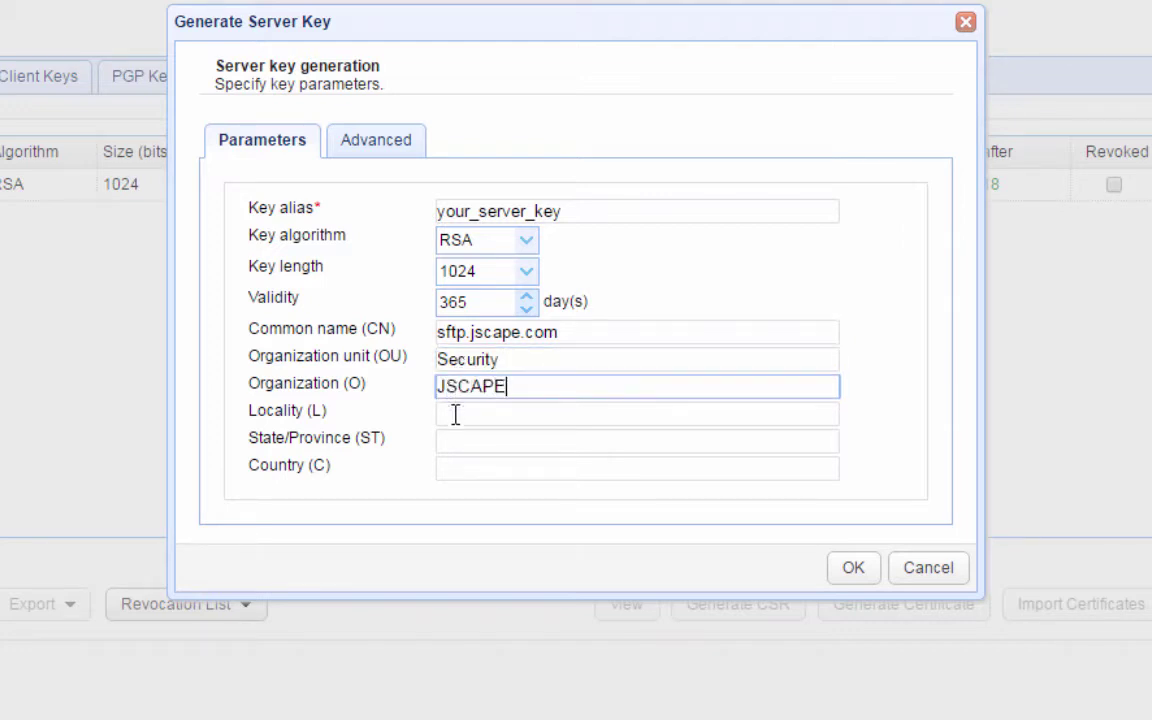
pyautogui.click(455, 414)
pyautogui.write('Miami')
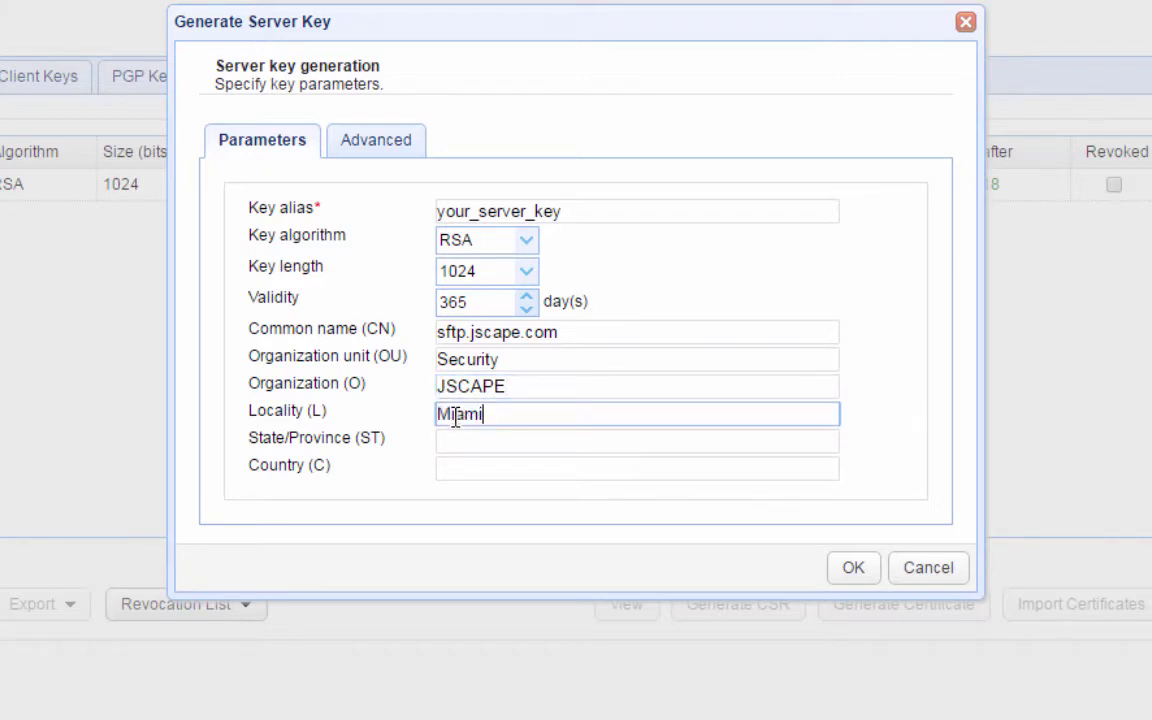
pyautogui.click(463, 442)
pyautogui.write('FL')
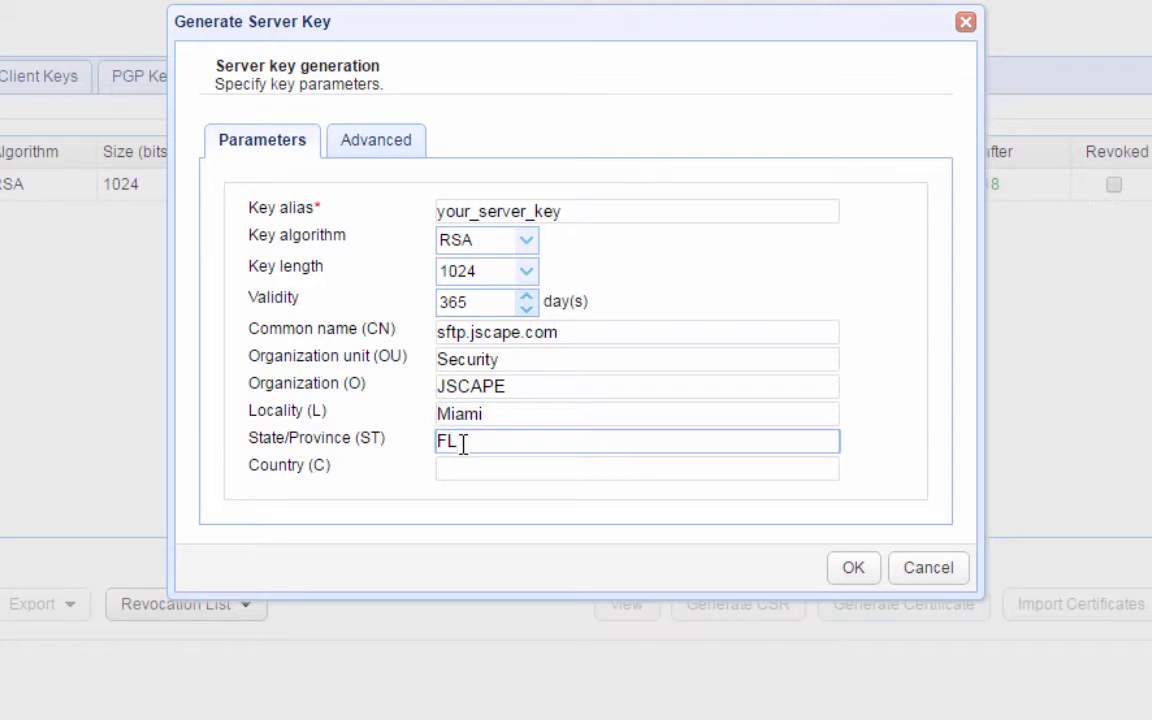
pyautogui.click(470, 468)
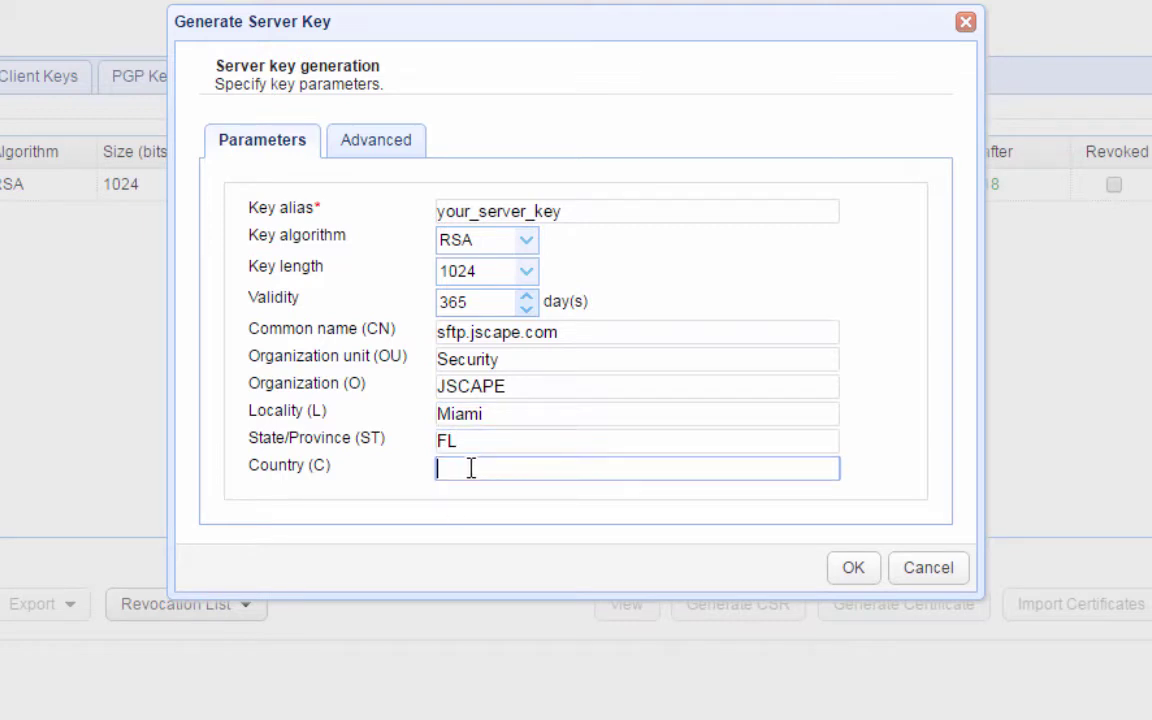
pyautogui.write('US')
pyautogui.click(853, 568)
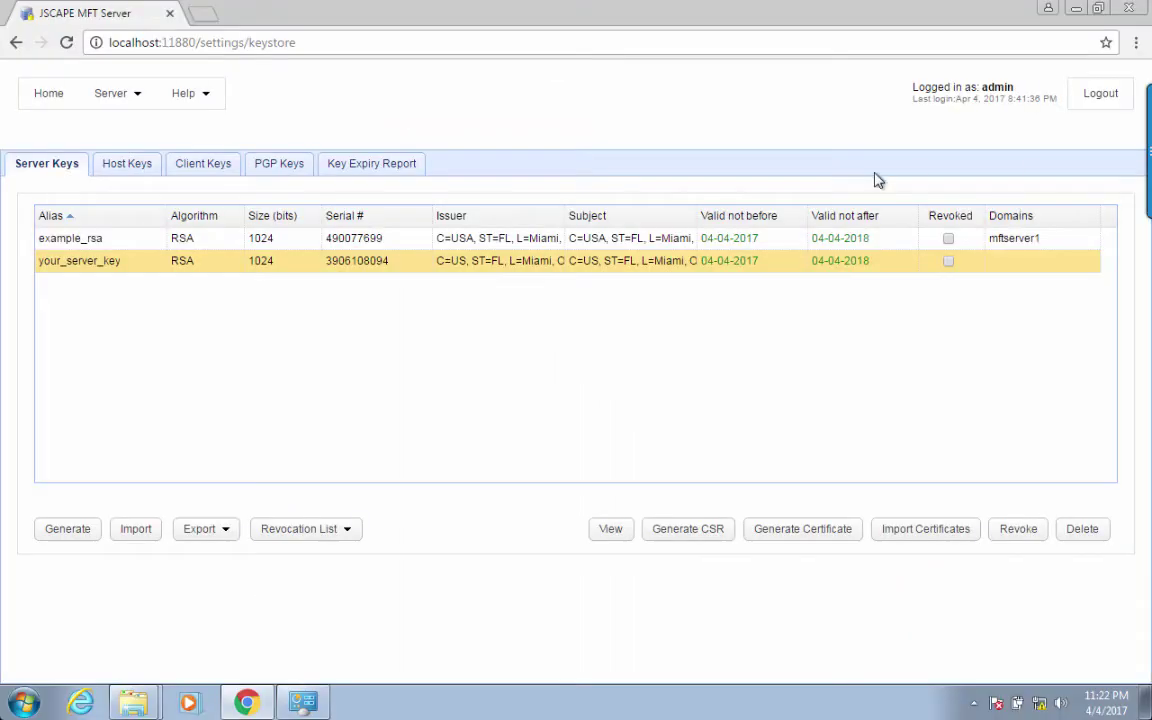
# - Switch to the Client Keys list
pyautogui.click(205, 165)
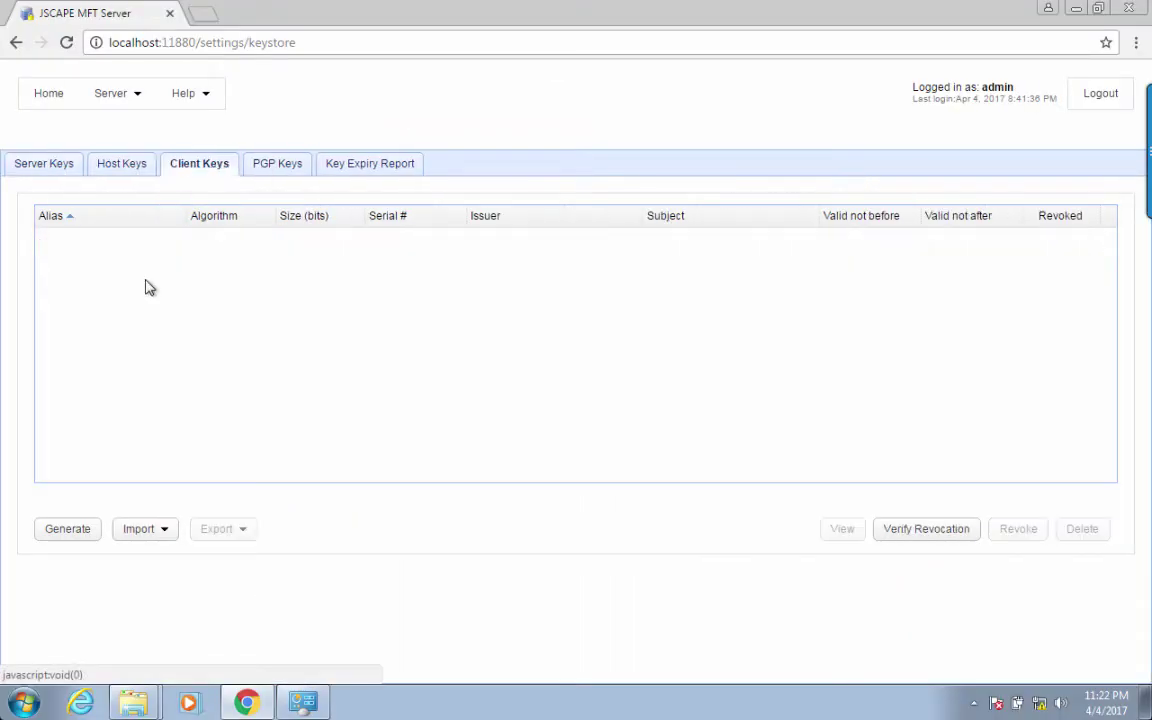
# - Start a new client key with alias jsmith and the user's full name as common name
pyautogui.click(75, 534)
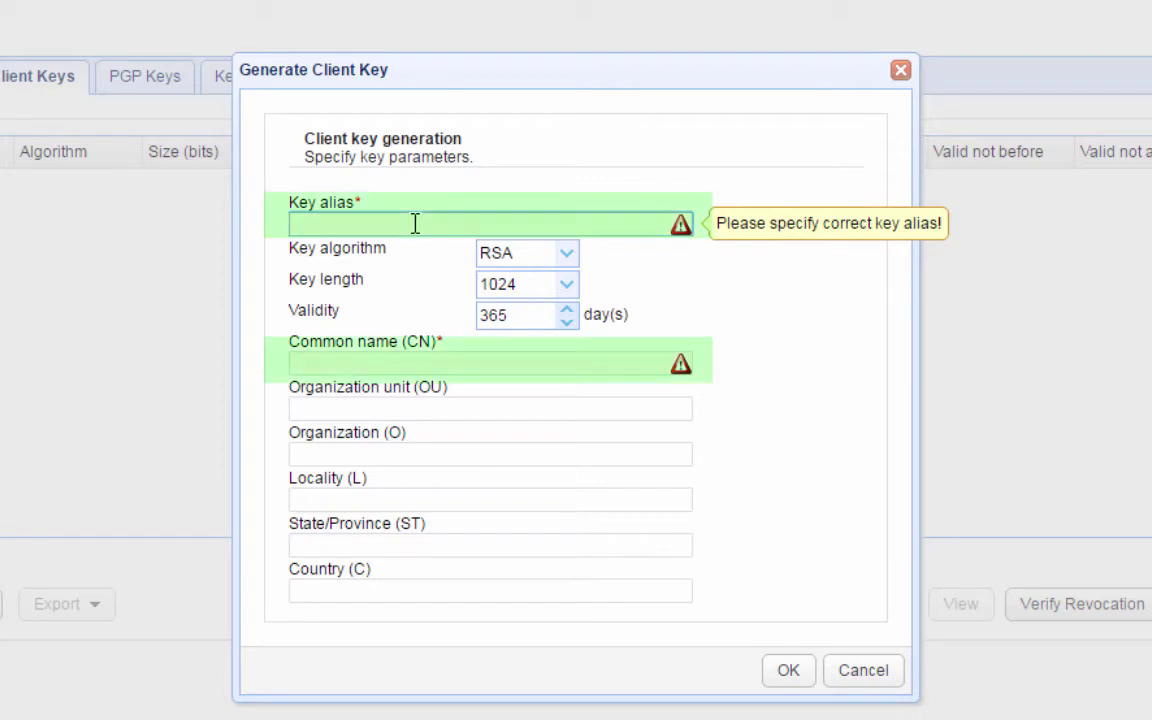
pyautogui.write('jsmith')
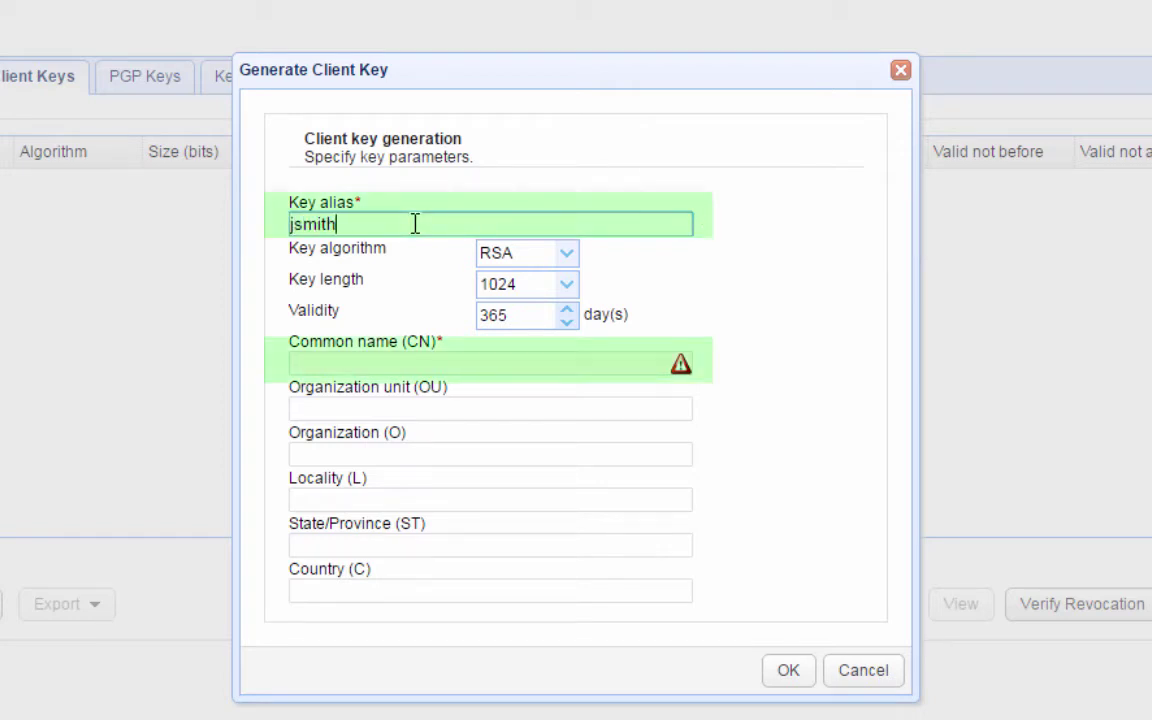
pyautogui.click(420, 364)
pyautogui.write('Jhn')
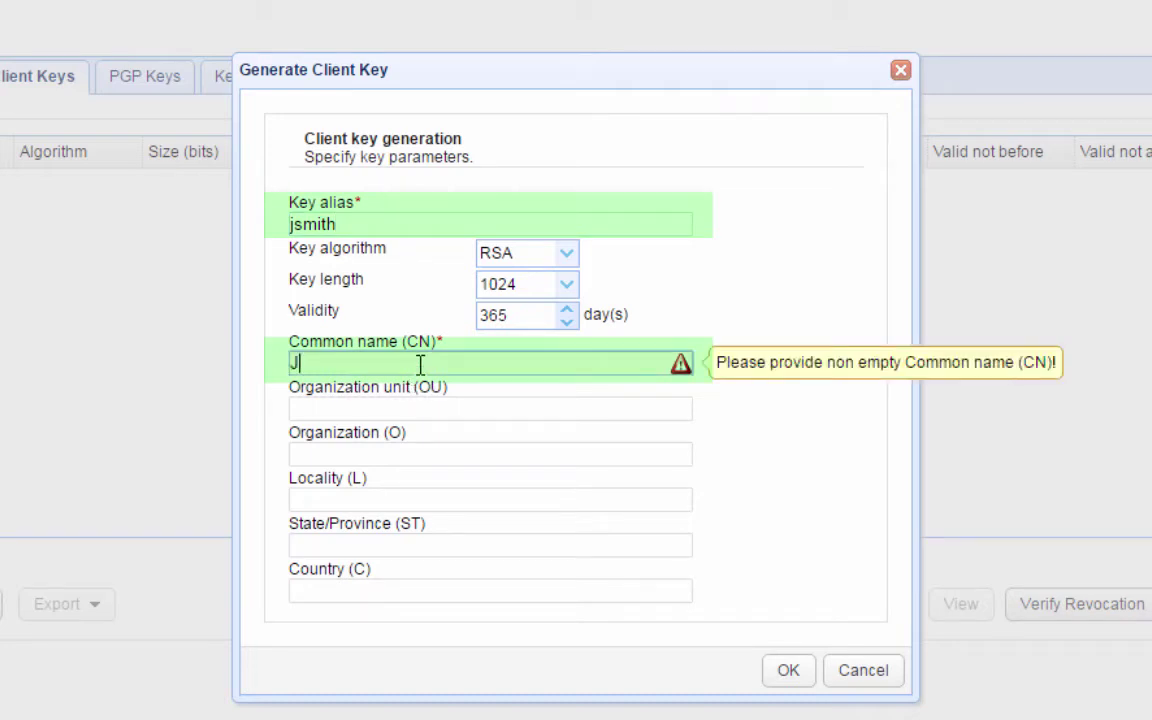
pyautogui.press('BackSpace')
pyautogui.press('BackSpace')
pyautogui.write('ohn Smith')
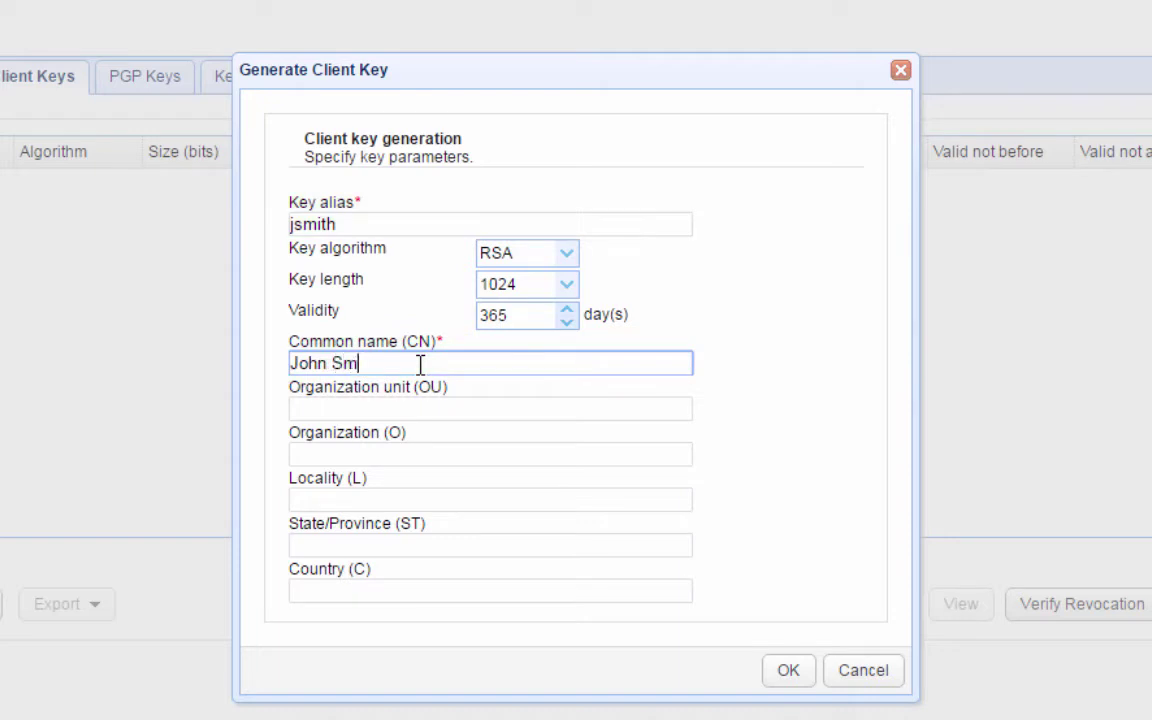
# - Fill in Security, JSCAPE, Miami, FL, US as the key details and generate it
pyautogui.click(369, 407)
pyautogui.write('Security')
pyautogui.press('Tab')
pyautogui.write('JSCAPE')
pyautogui.press('Tab')
pyautogui.write('Miami')
pyautogui.press('Tab')
pyautogui.write('FL')
pyautogui.press('Tab')
pyautogui.write('US')
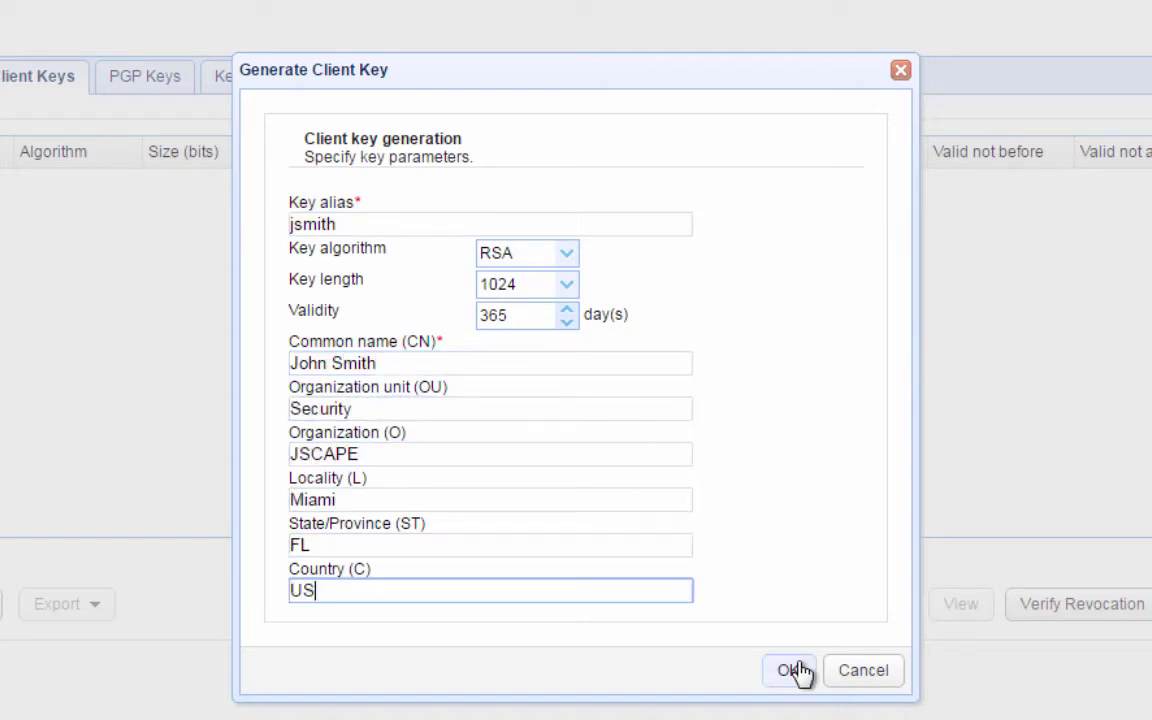
pyautogui.click(797, 672)
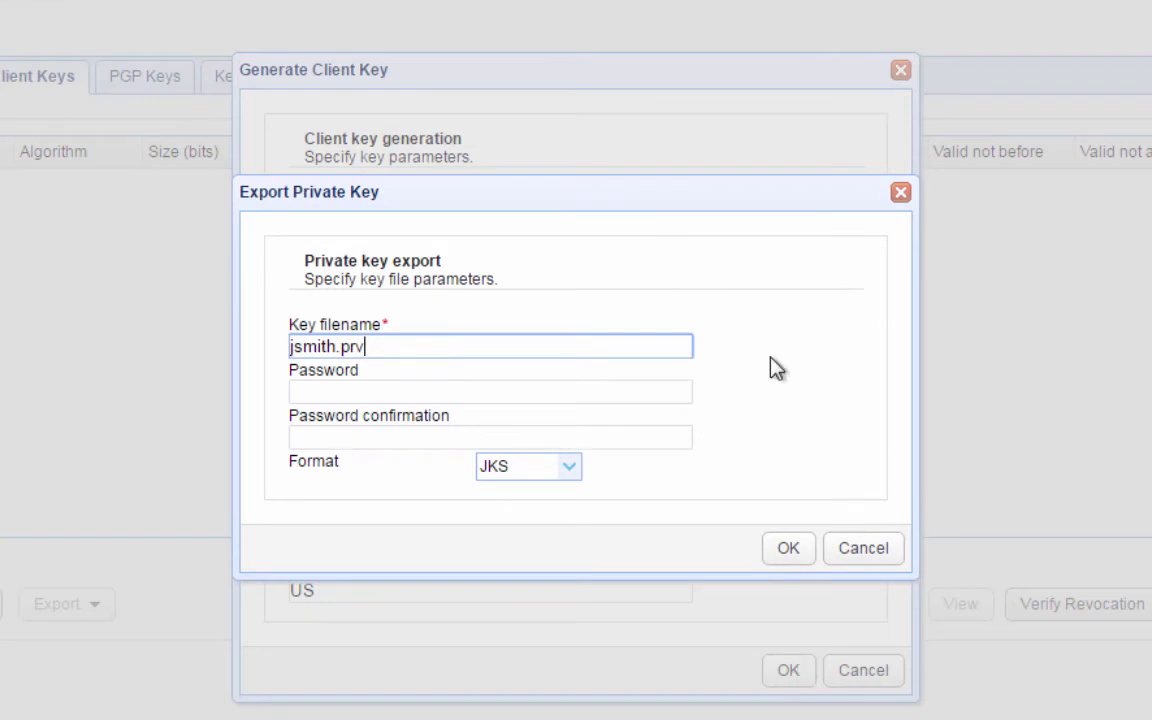
# - Export the private key as password-protected PEM file jsmith.prv
pyautogui.click(330, 395)
pyautogui.write('1234567890')
pyautogui.press('Tab')
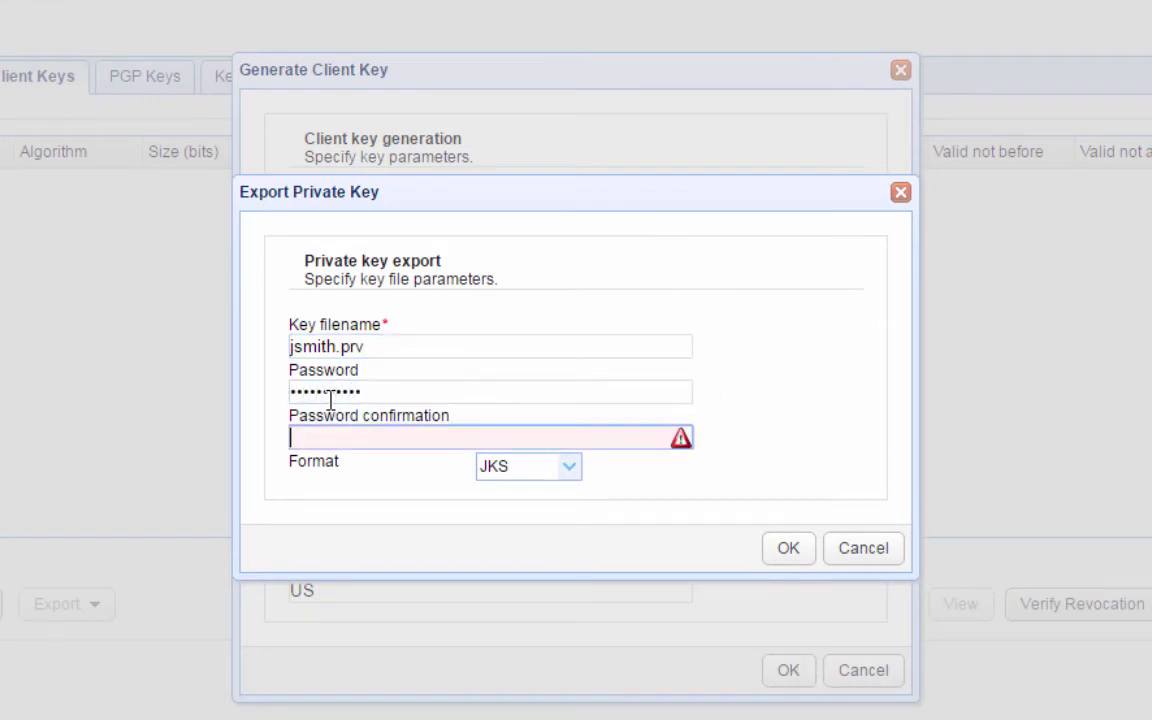
pyautogui.write('1234567890')
pyautogui.click(569, 466)
pyautogui.click(522, 571)
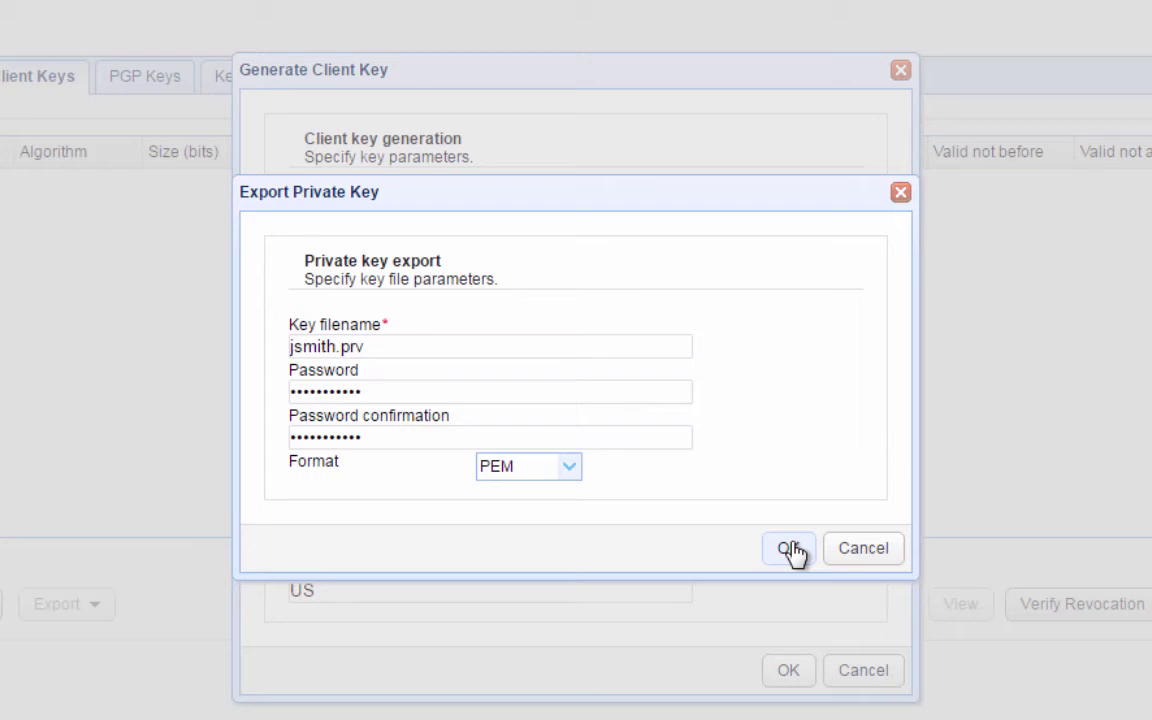
pyautogui.click(789, 549)
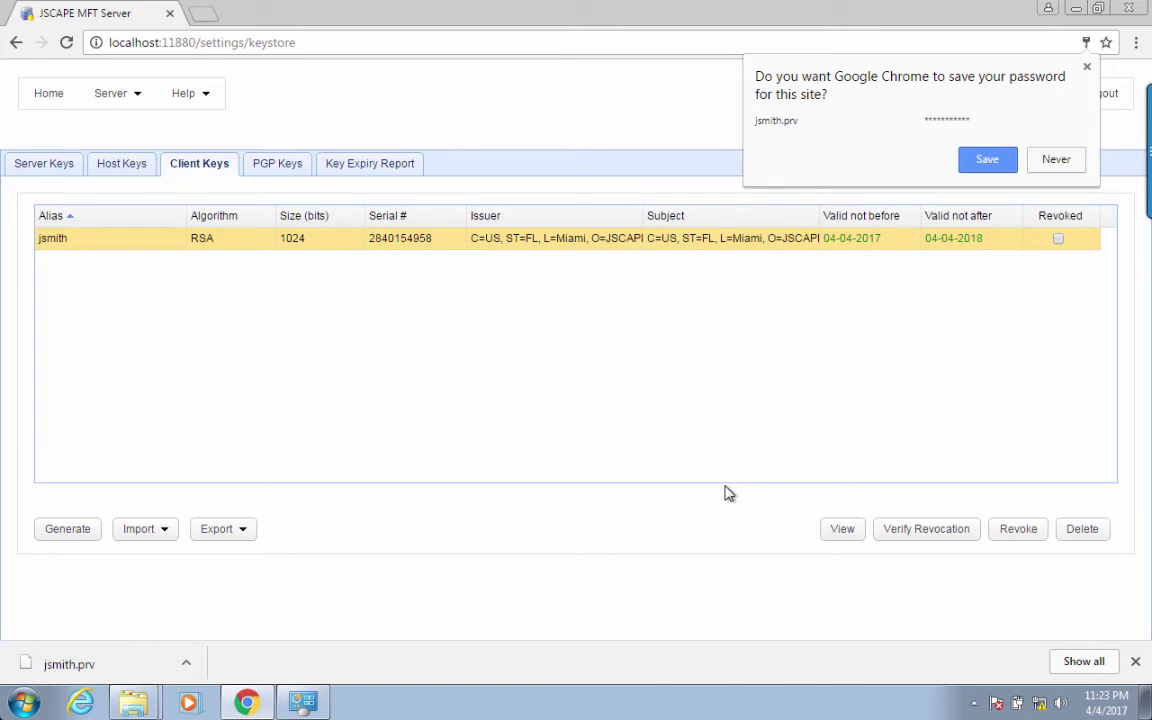
# - Open the mftserver1 domain's services and select the SFTP/SCP service on port 22
pyautogui.click(1087, 70)
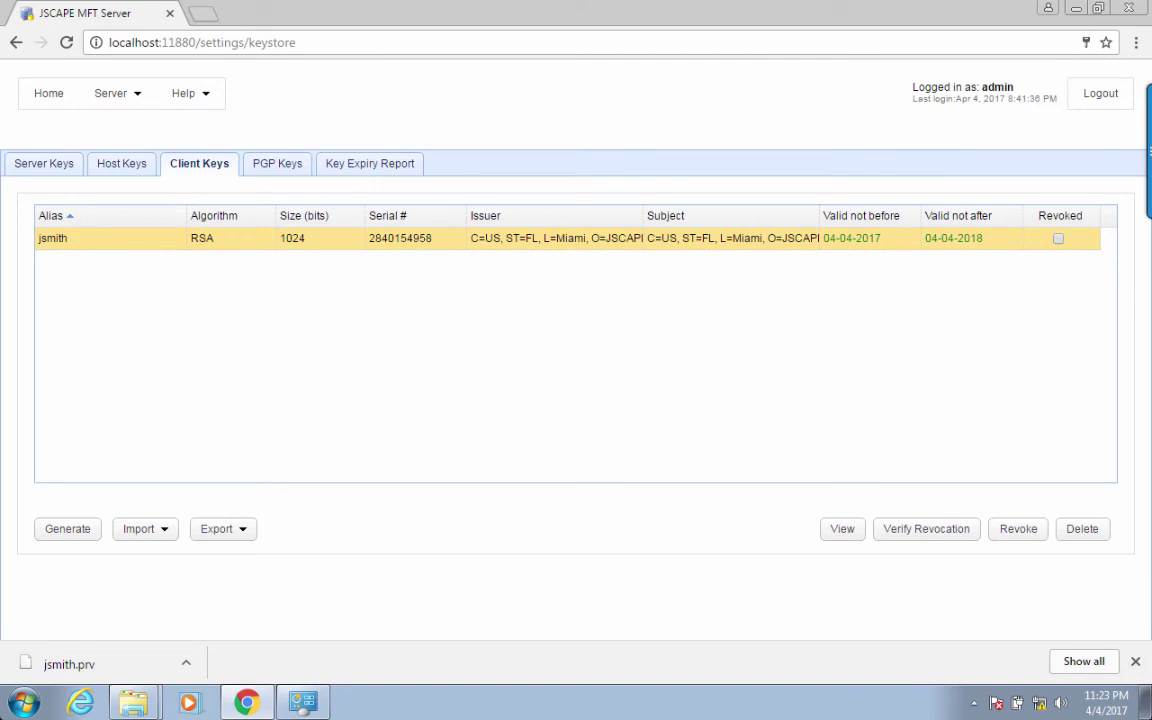
pyautogui.click(48, 95)
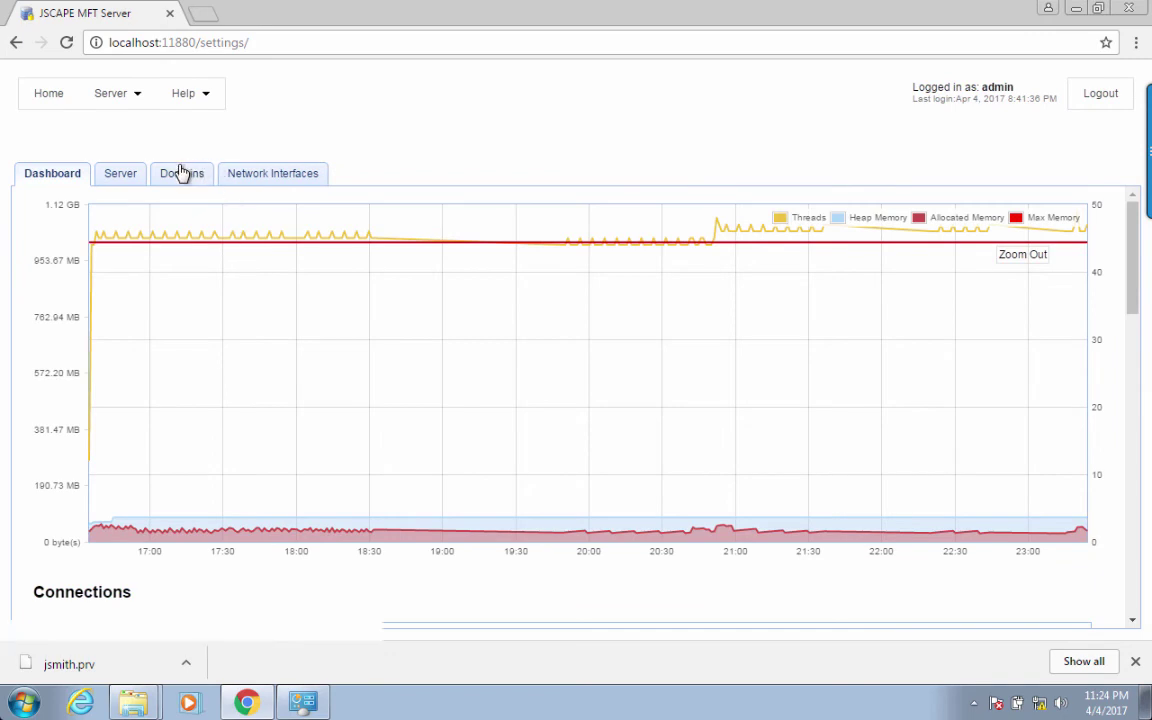
pyautogui.click(180, 173)
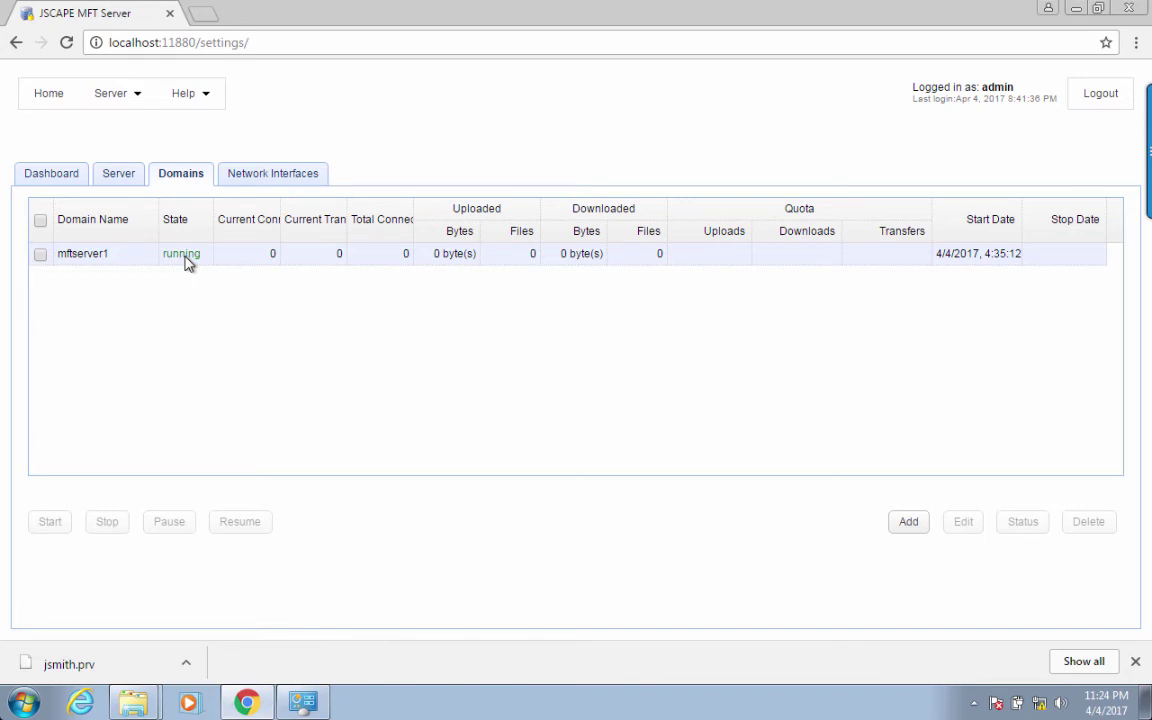
pyautogui.doubleClick(186, 262)
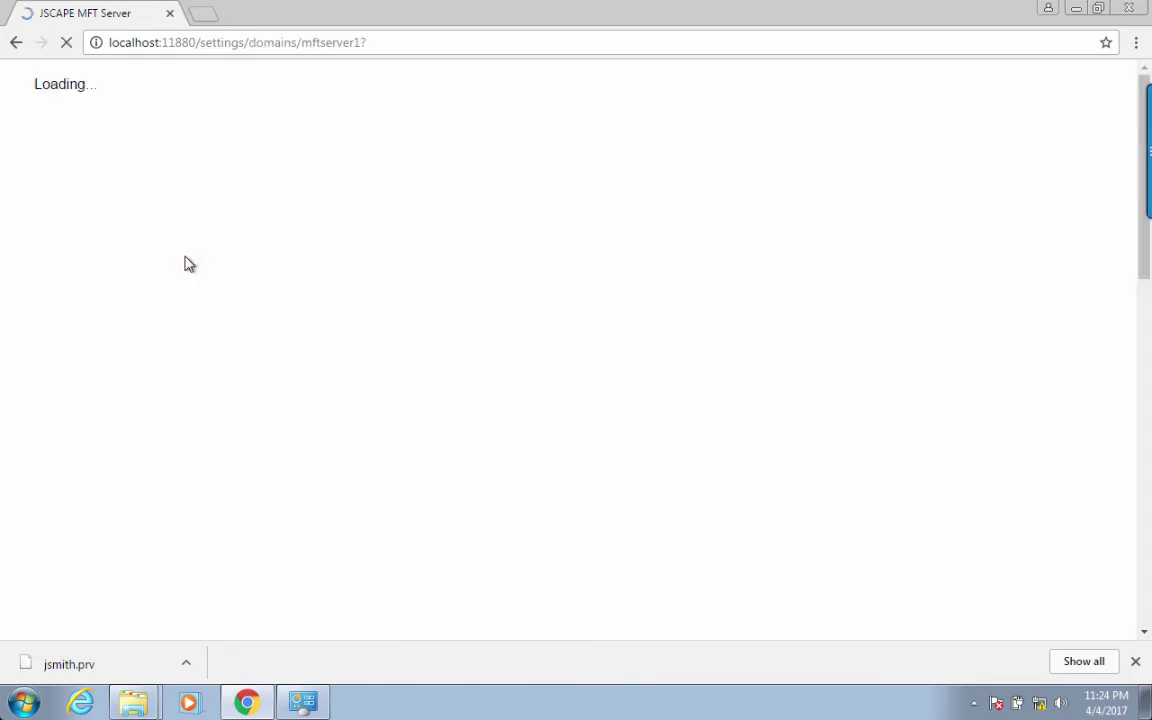
pyautogui.click(68, 249)
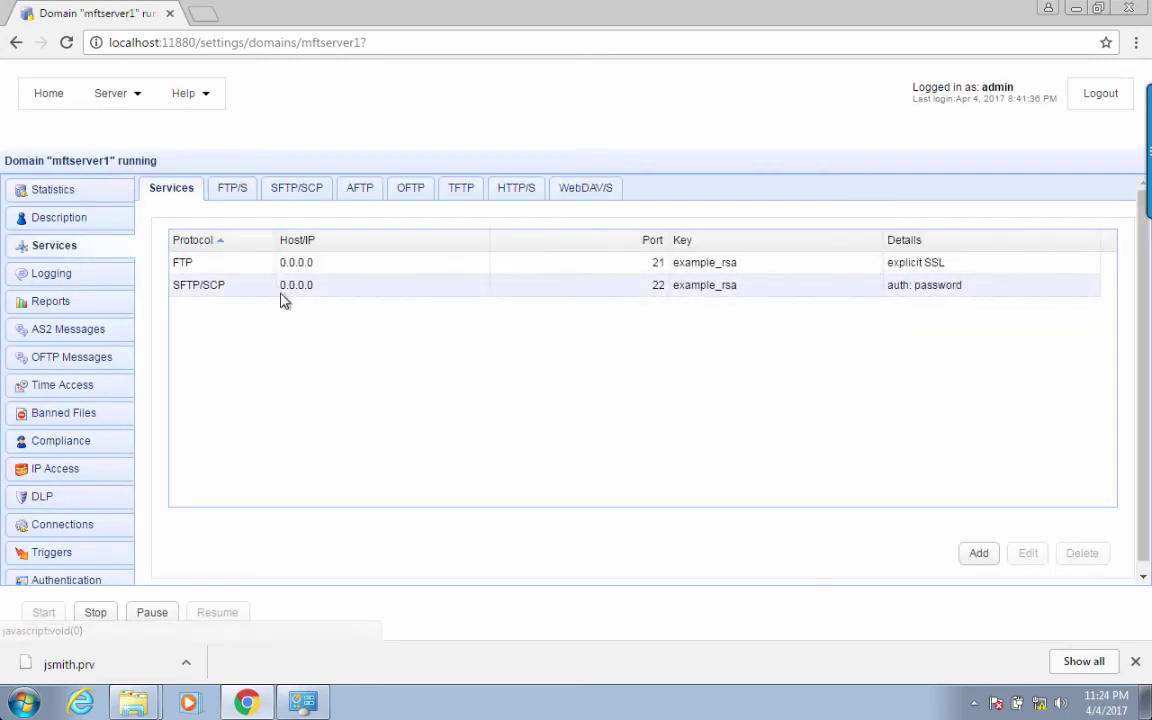
pyautogui.click(280, 288)
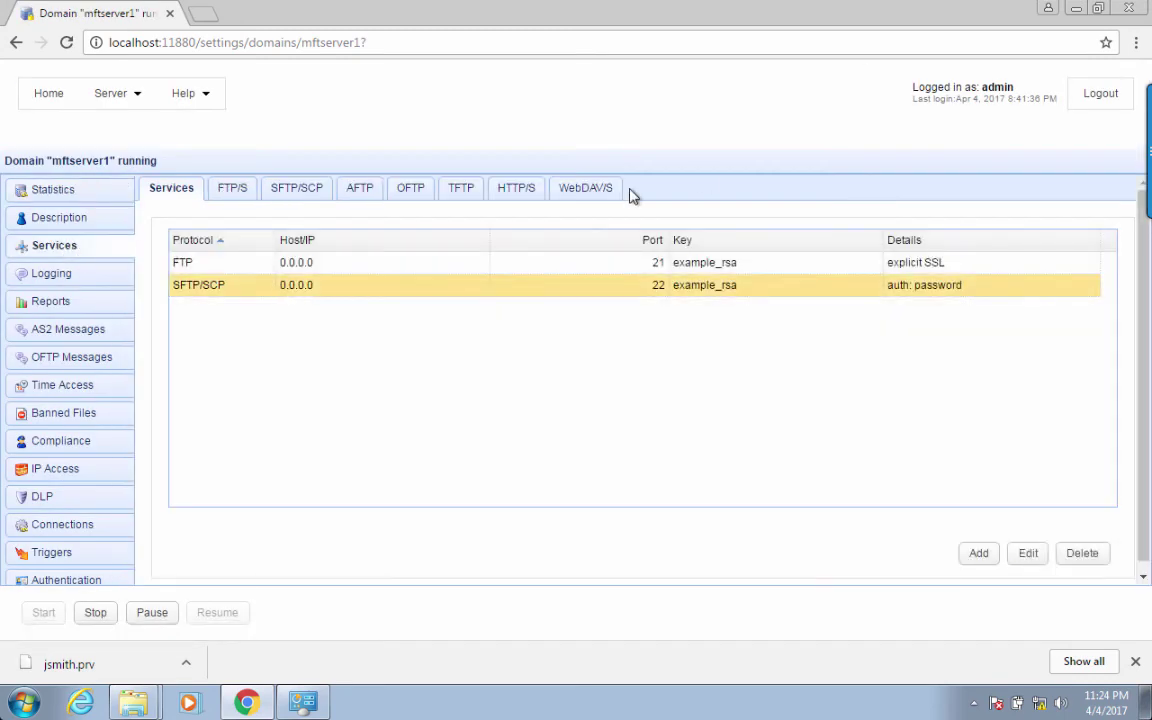
# - Set SFTP/SCP to private key your_server_key with password AND publickey authentication, and save
pyautogui.click(1030, 553)
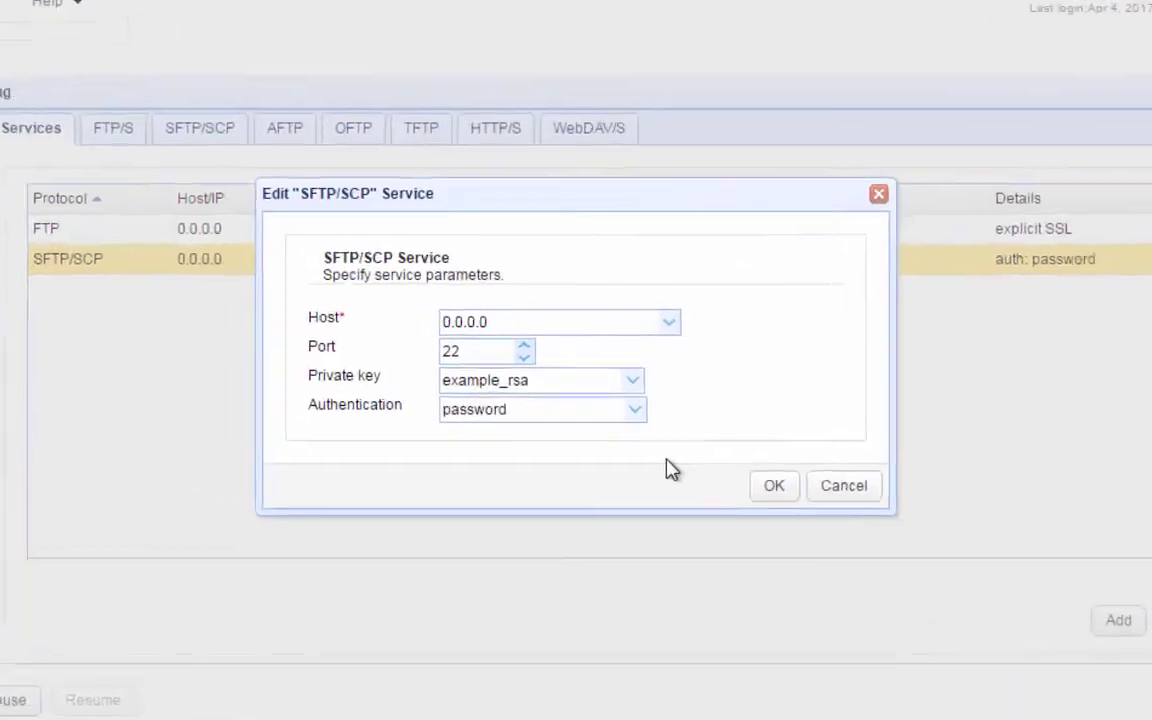
pyautogui.click(640, 388)
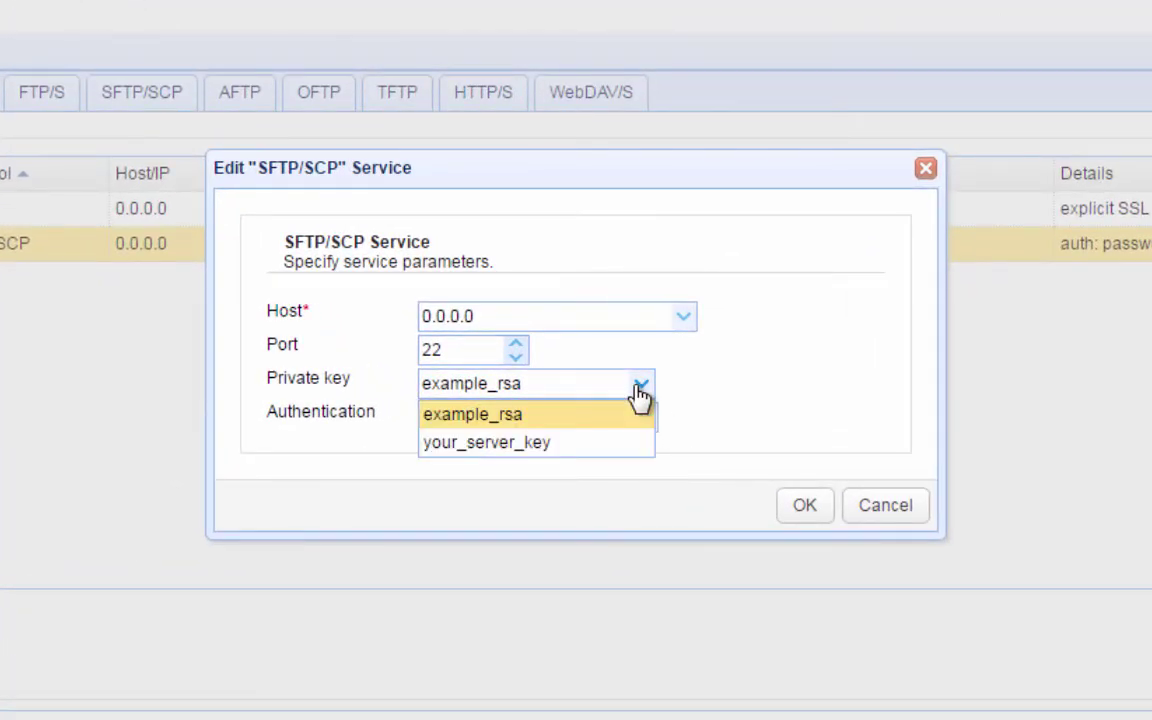
pyautogui.click(607, 440)
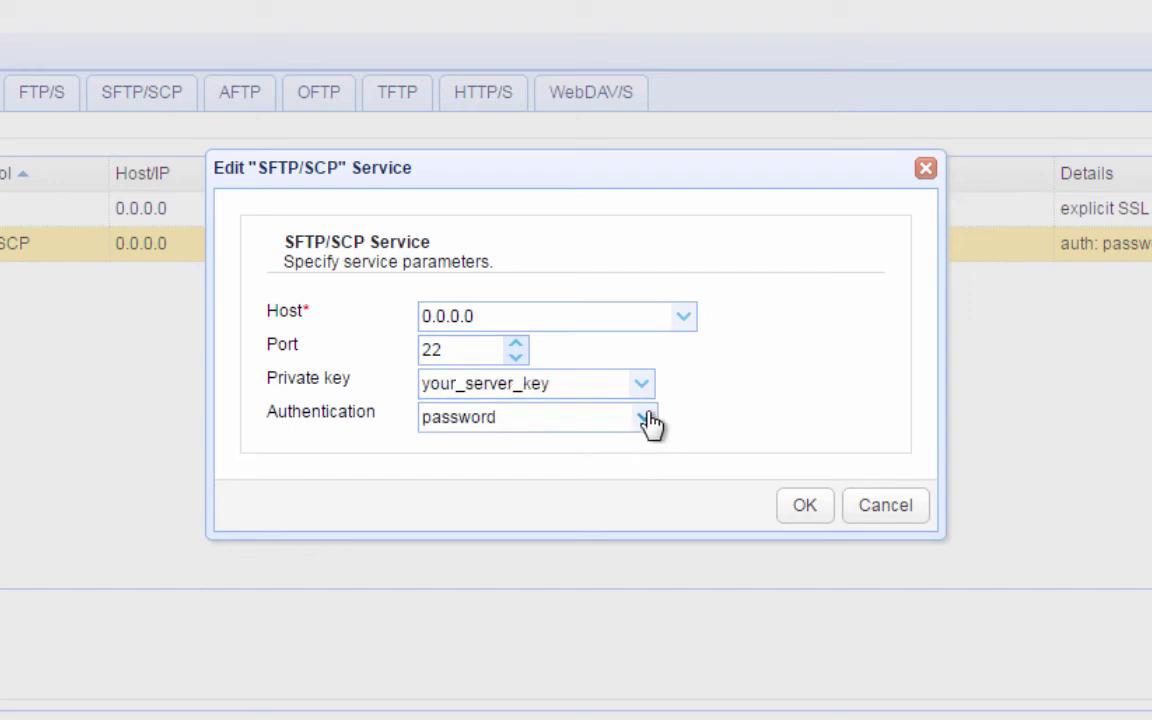
pyautogui.click(645, 420)
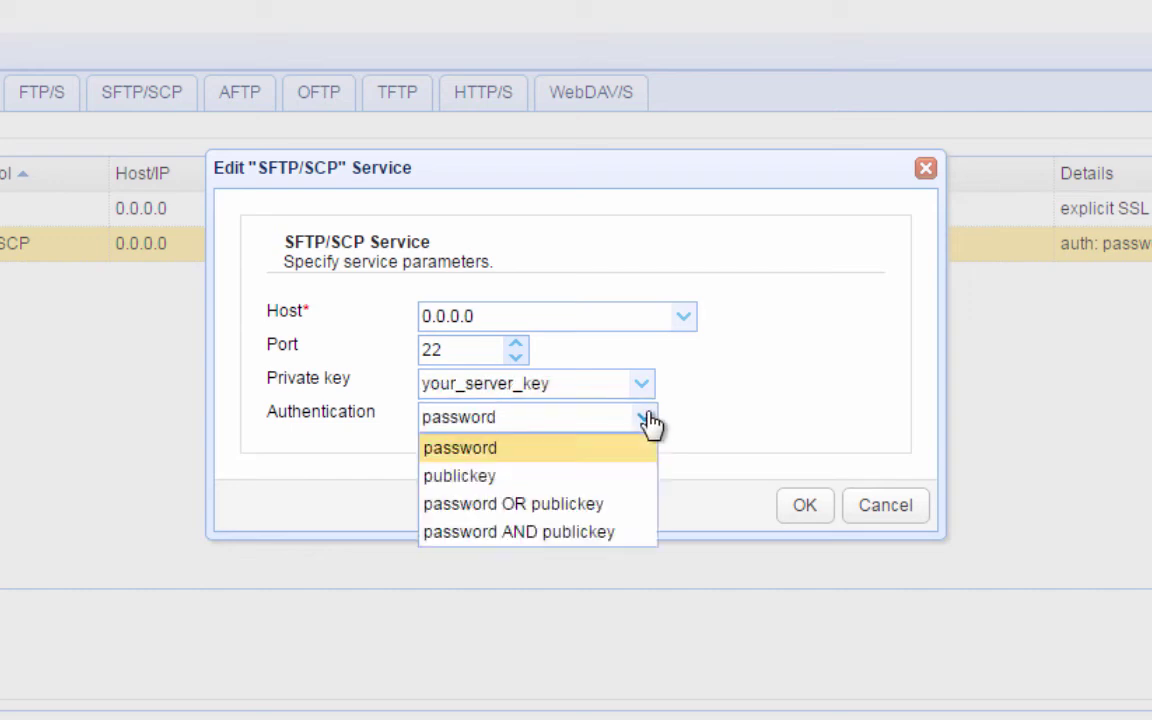
pyautogui.click(598, 540)
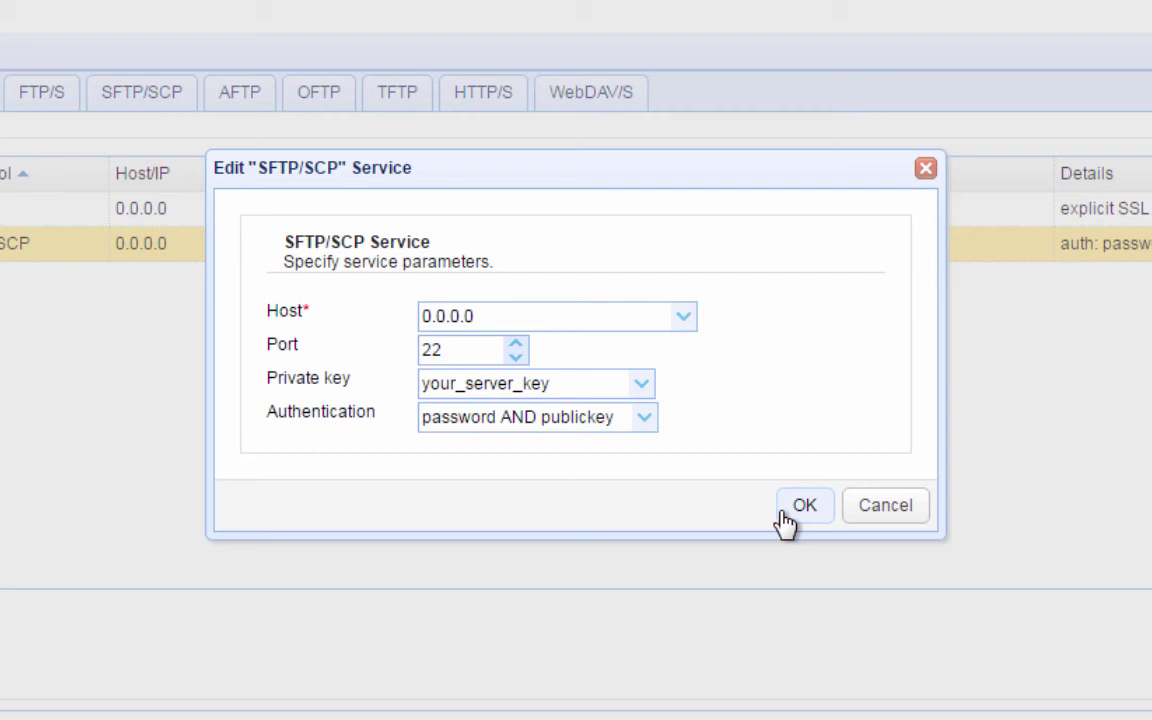
pyautogui.click(784, 513)
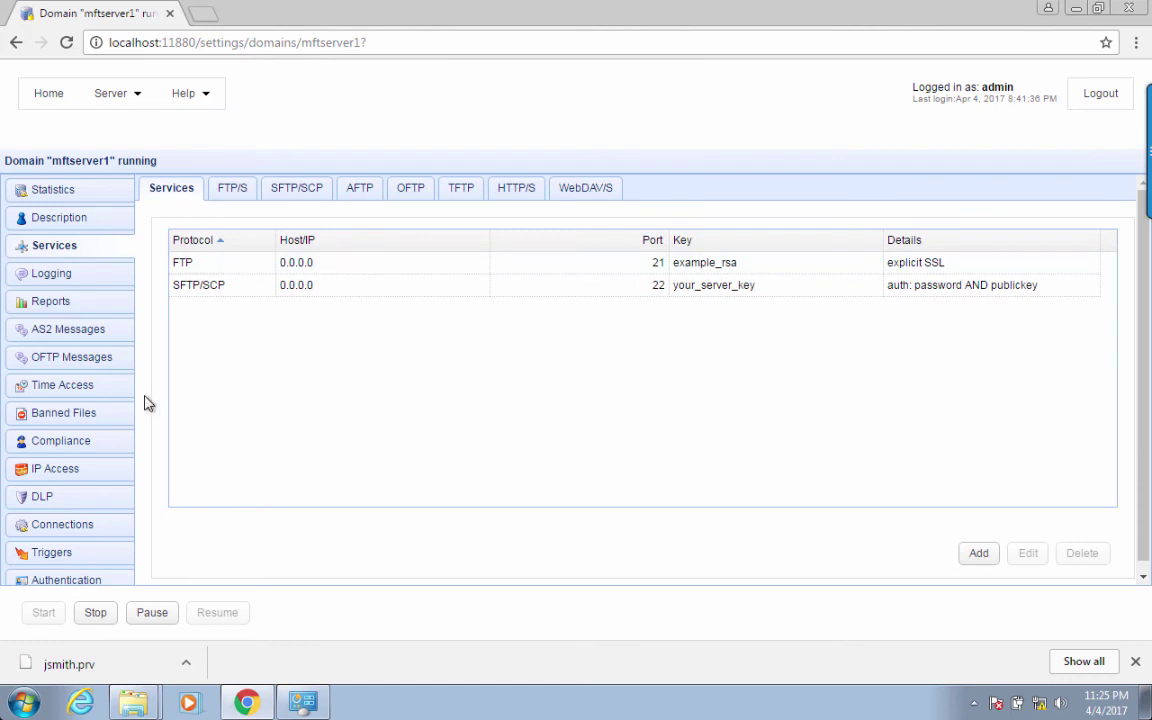
# - Edit user jsmith to tick the jsmith client key under Authentication and save
pyautogui.scroll(-3, 87, 478)
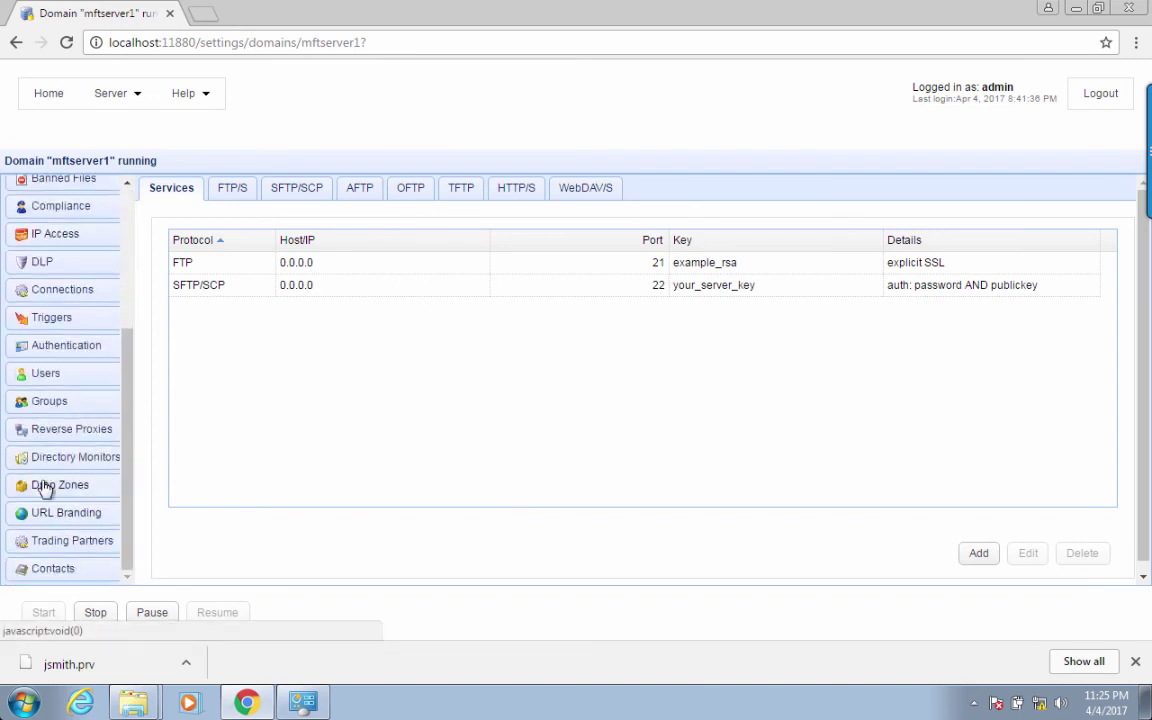
pyautogui.click(47, 374)
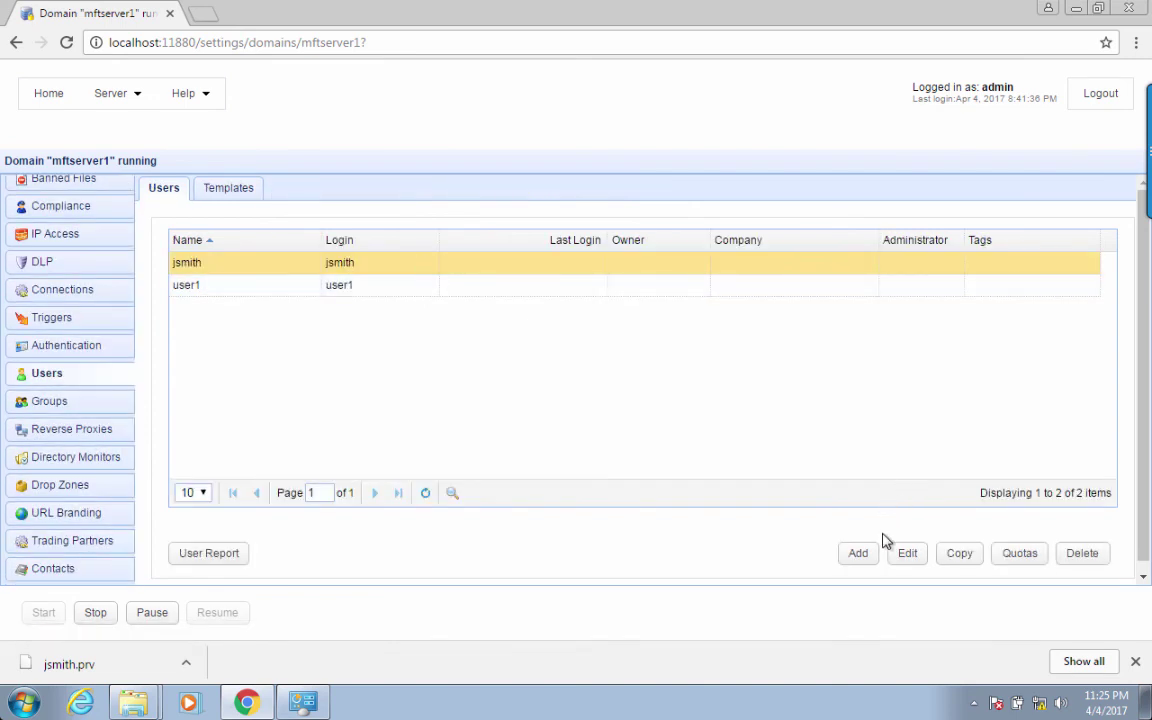
pyautogui.click(903, 562)
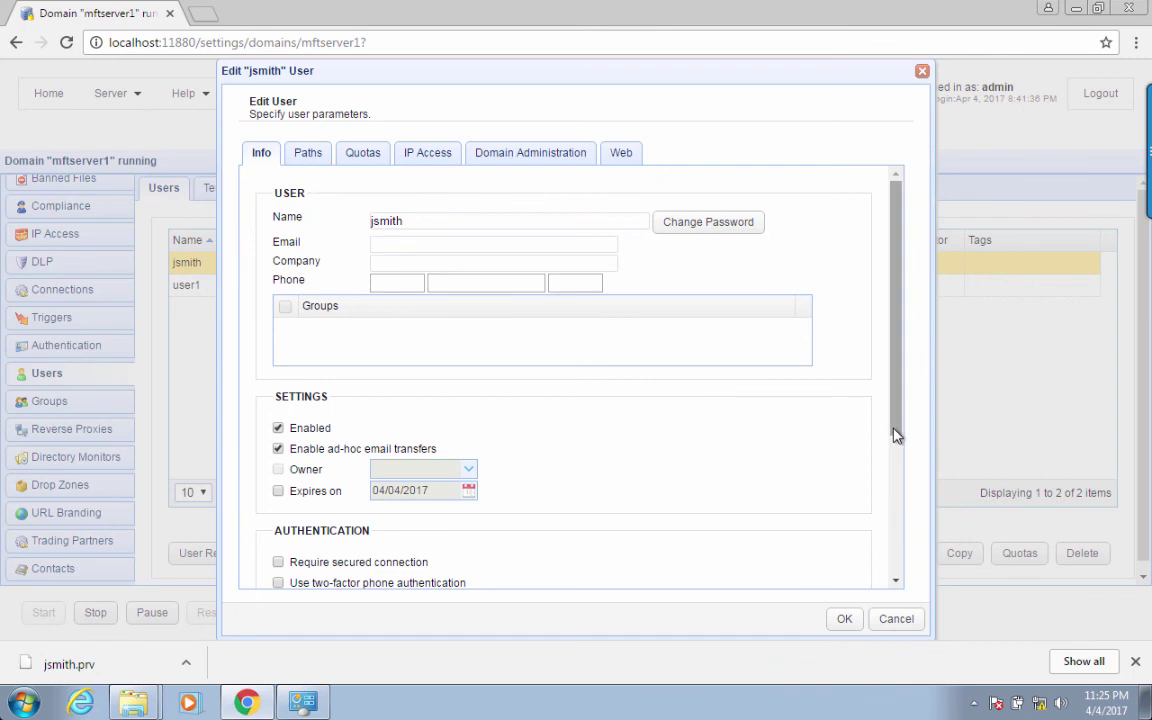
pyautogui.moveTo(895, 437); pyautogui.dragTo(897, 543)
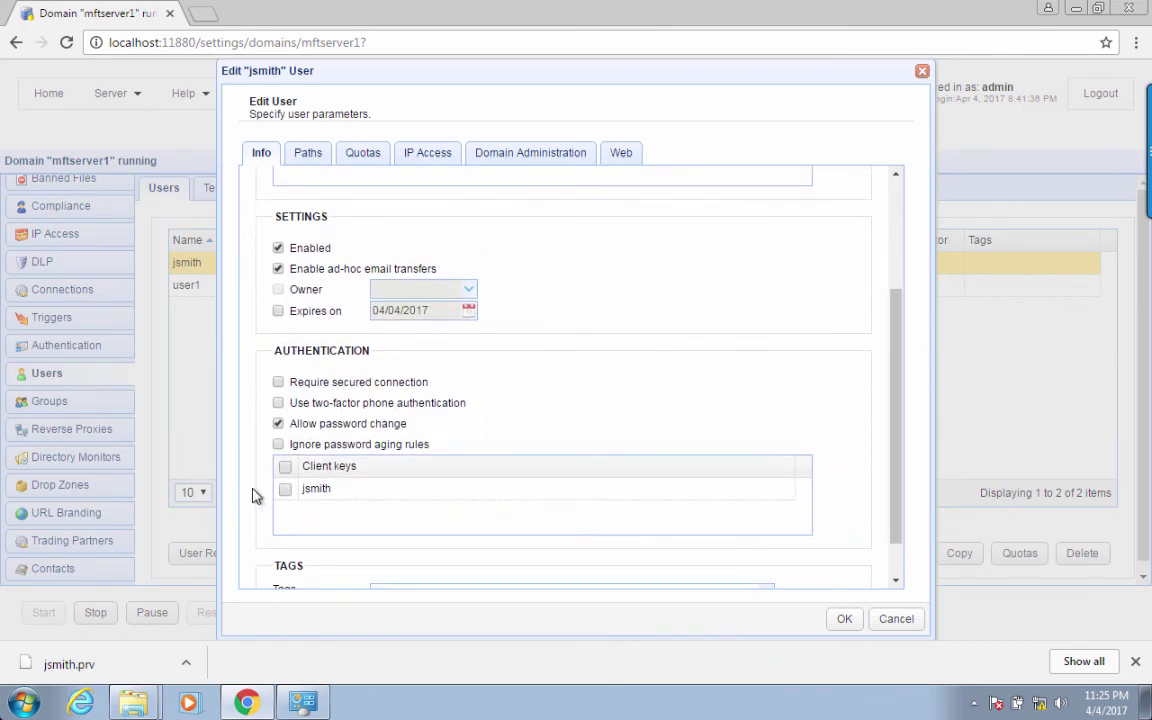
pyautogui.click(285, 490)
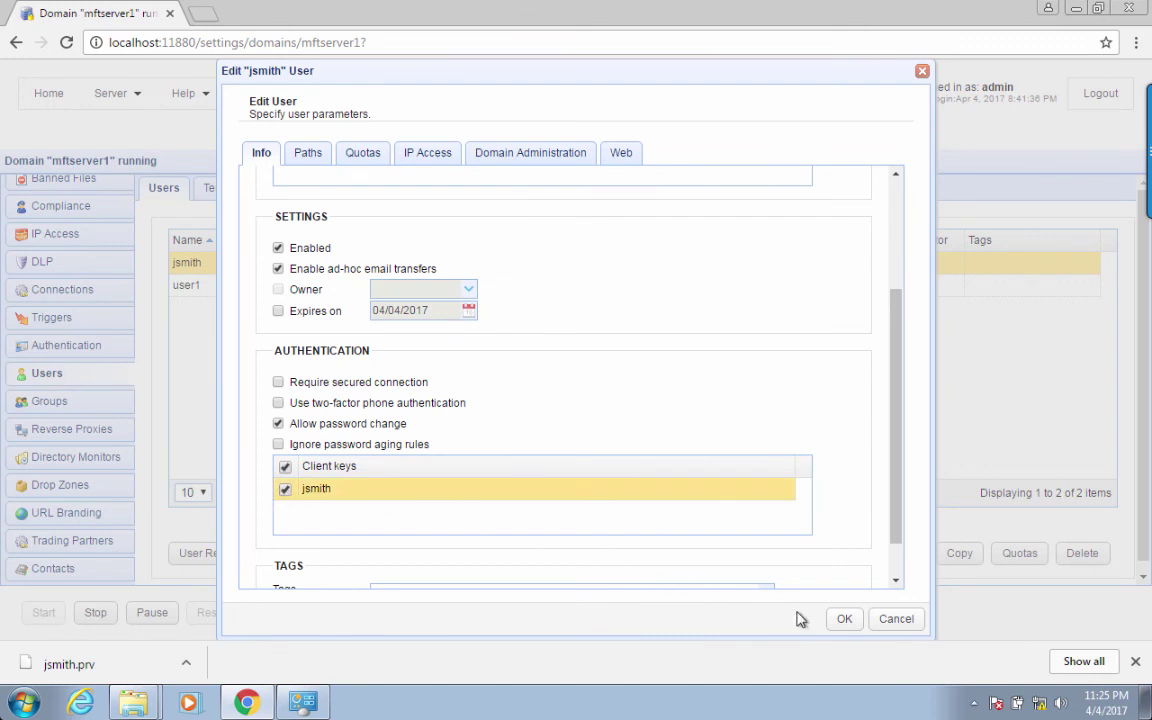
pyautogui.click(846, 618)
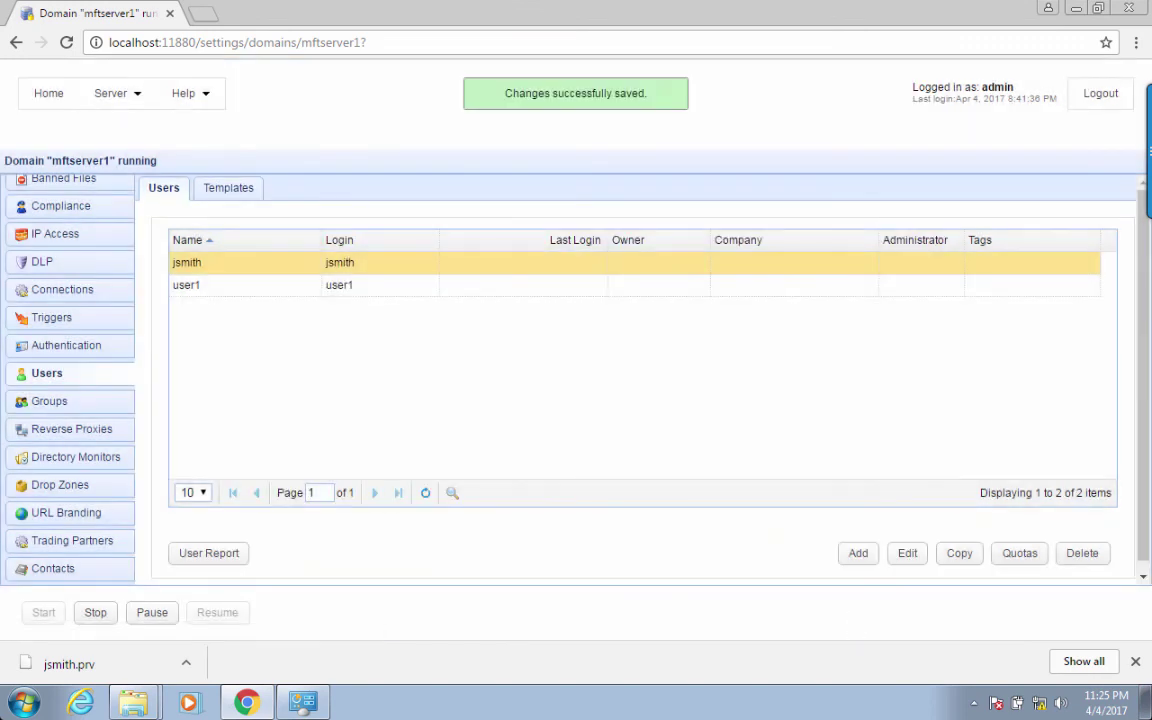